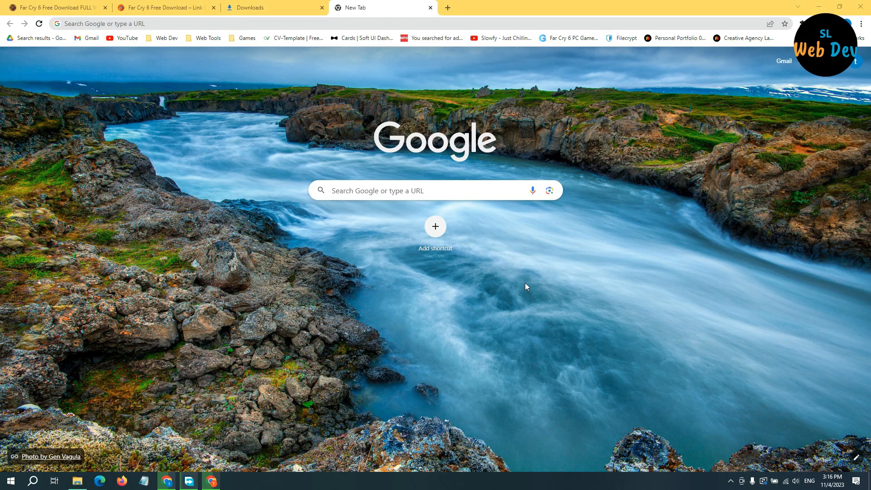
Search Google for "google analytics"
left_click(409, 193)
type("g")
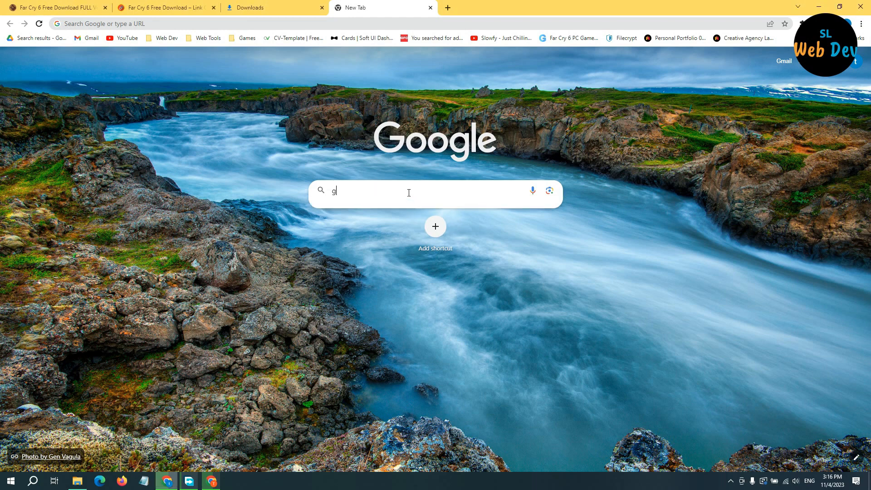
type("oogle ana")
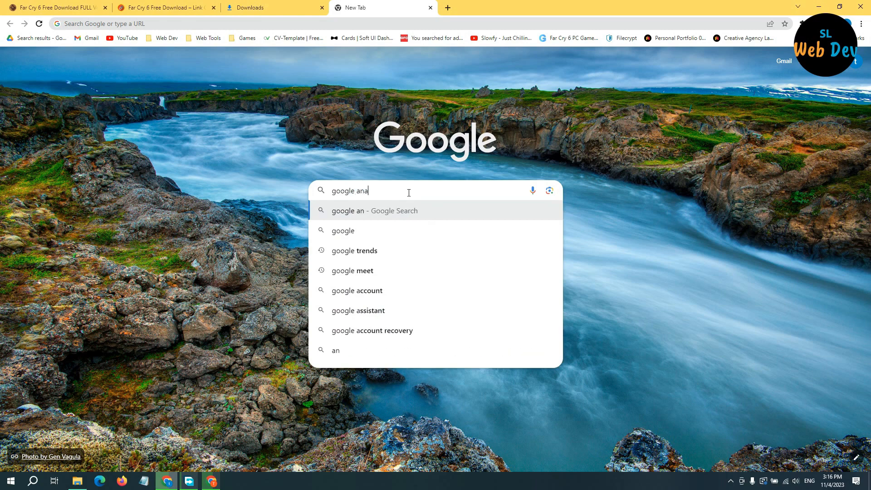
key("Down")
key("Return")
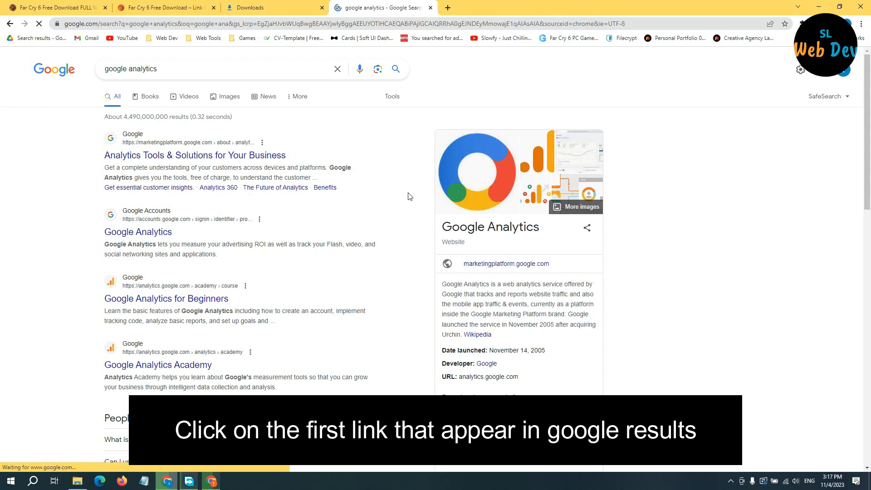
Open the Analytics Tools & Solutions for Your Business result and get started with creating an Analytics account
left_click(201, 156)
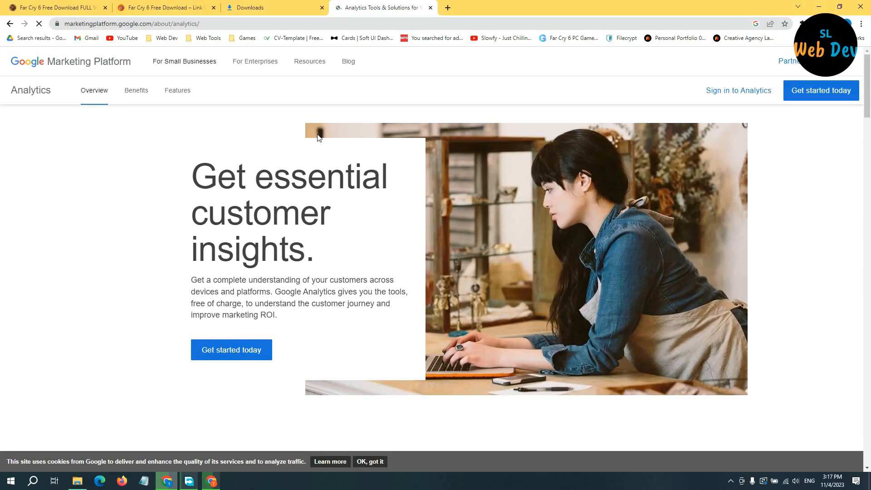
scroll(318, 138, "down", 10)
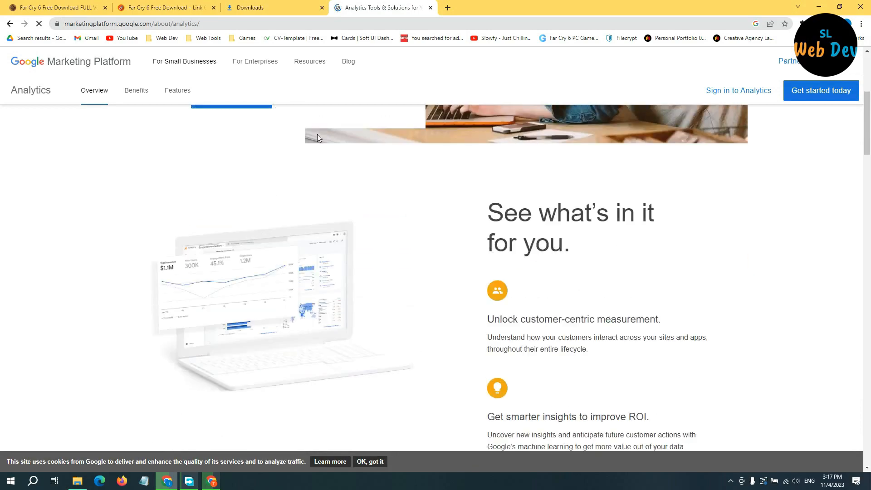
scroll(318, 135, "up", 10)
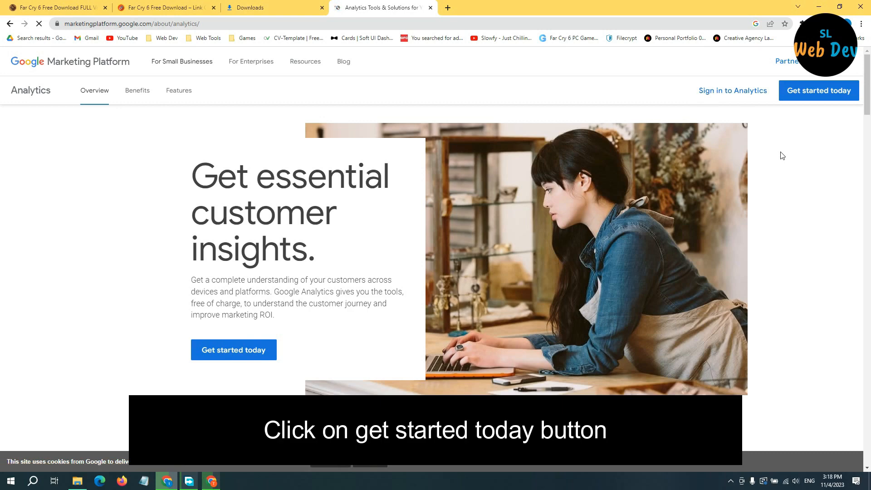
left_click(820, 94)
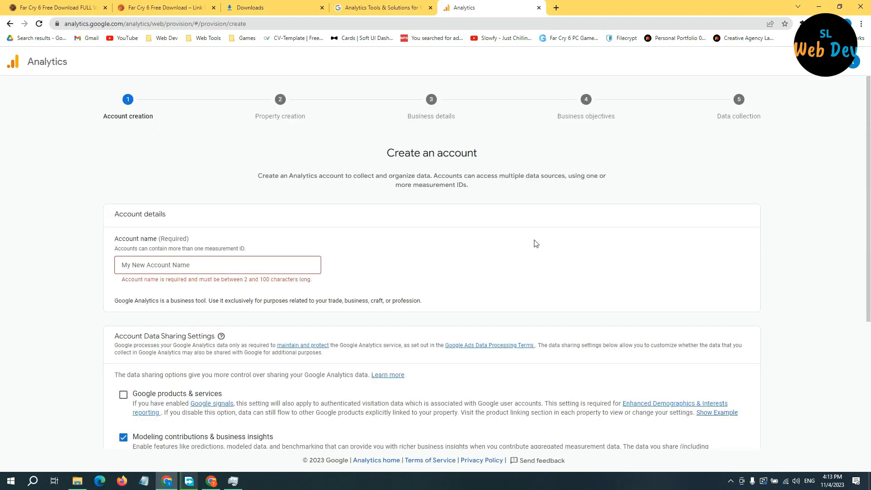
Enter "Cloudy Stack" as the new Analytics account name
left_click(187, 265)
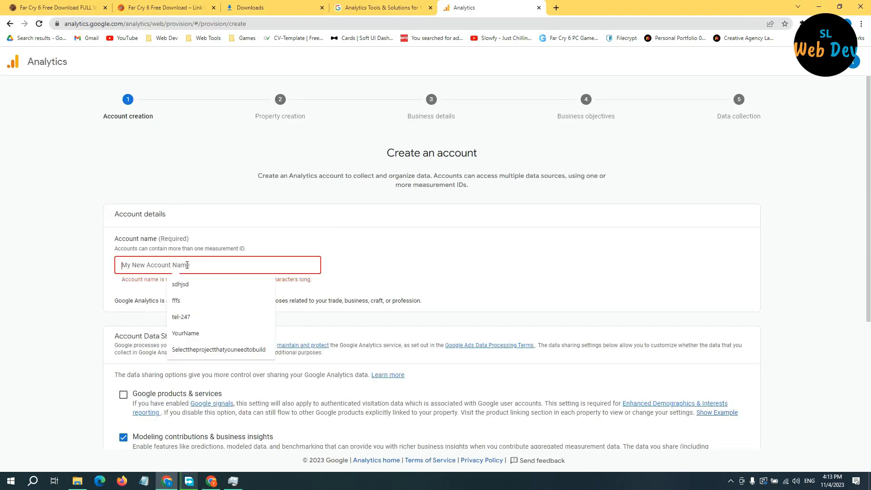
left_click(237, 236)
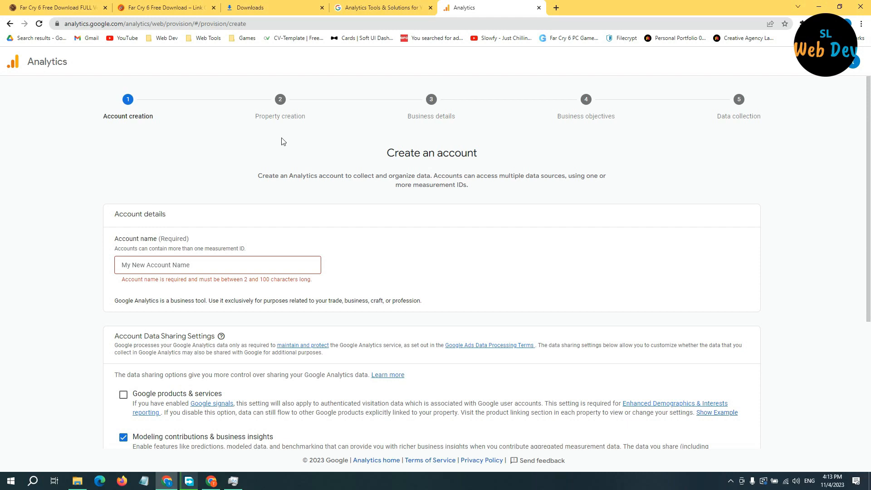
left_click(219, 267)
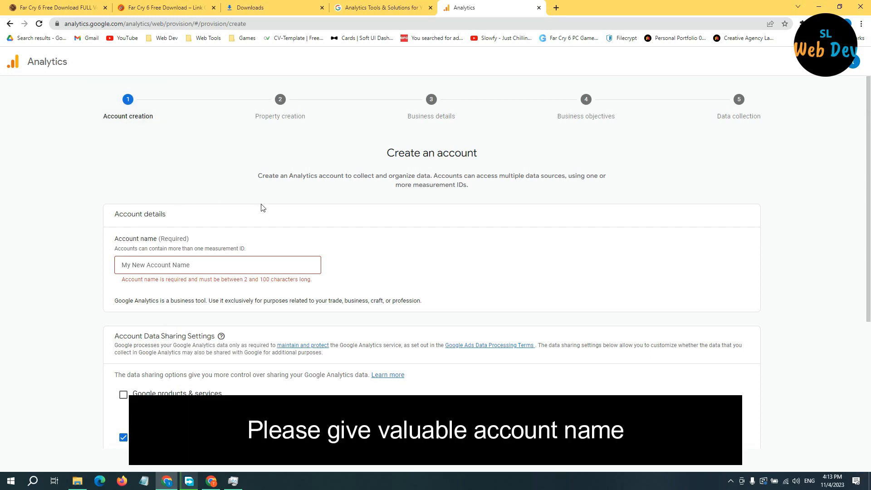
left_click(186, 264)
type("Cloudy")
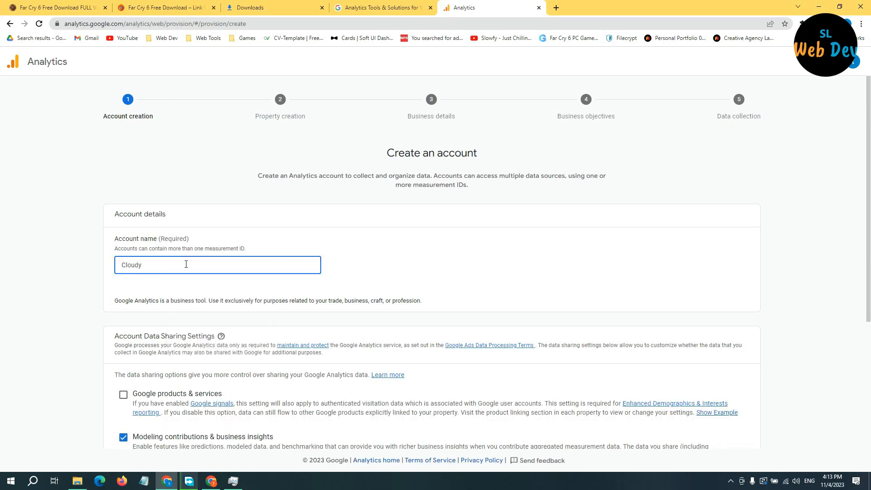
type(" Stack")
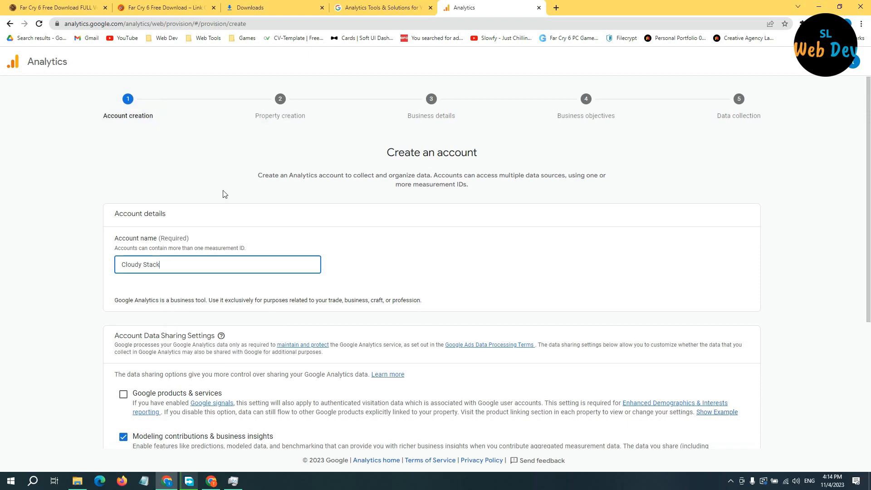
Enable data sharing with Google products & services and continue to property creation
scroll(158, 161, "down", 2)
scroll(158, 160, "down", 2)
left_click(141, 201)
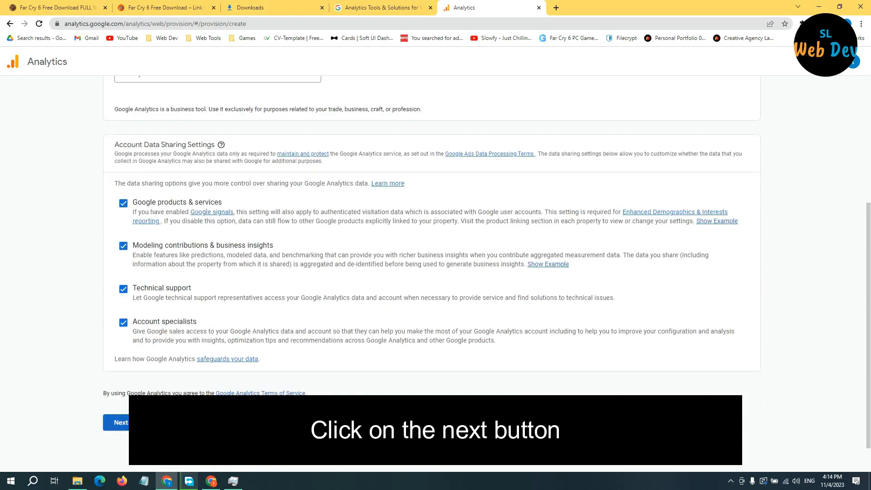
left_click(121, 422)
left_click(344, 262)
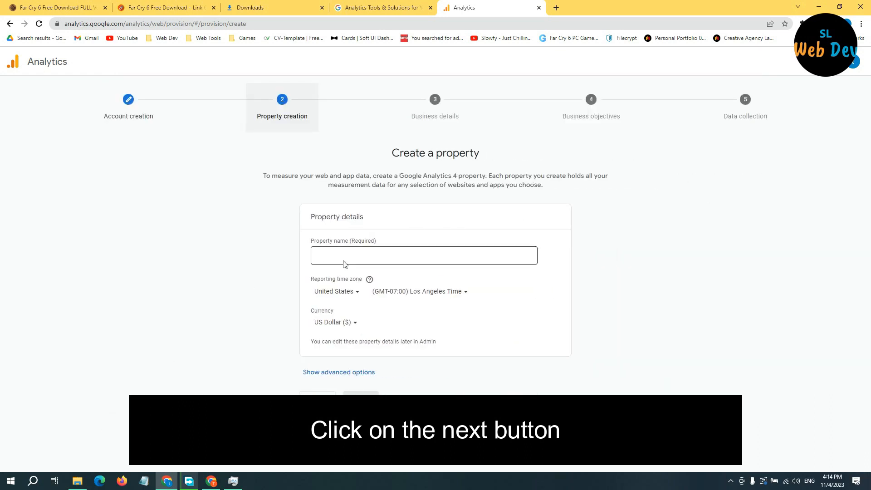
left_click_drag(313, 214, 394, 222)
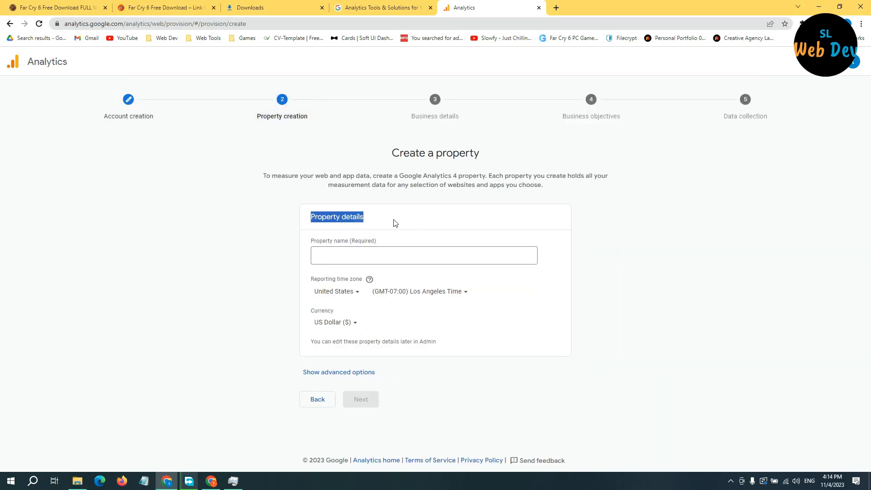
left_click(395, 222)
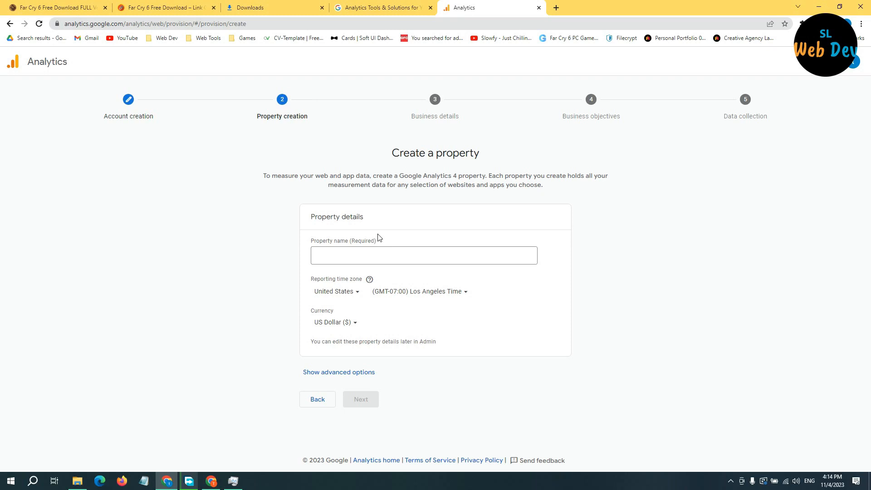
left_click(350, 253)
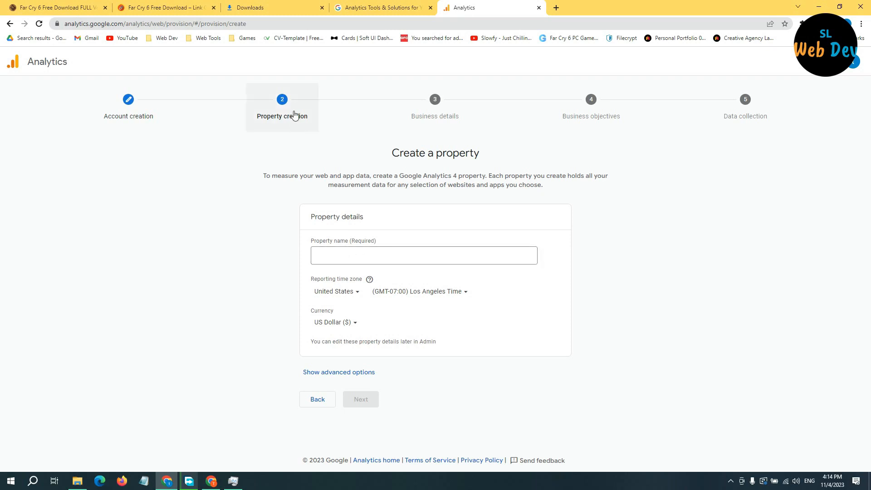
left_click(350, 254)
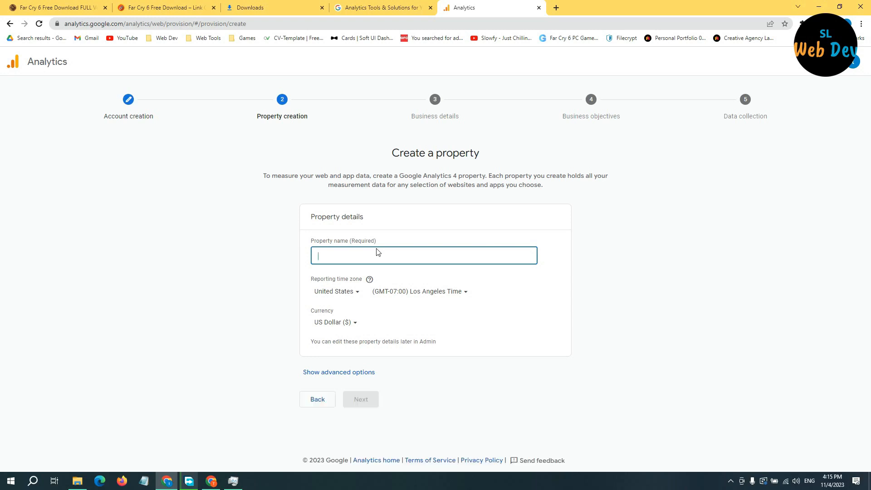
type("Themiya")
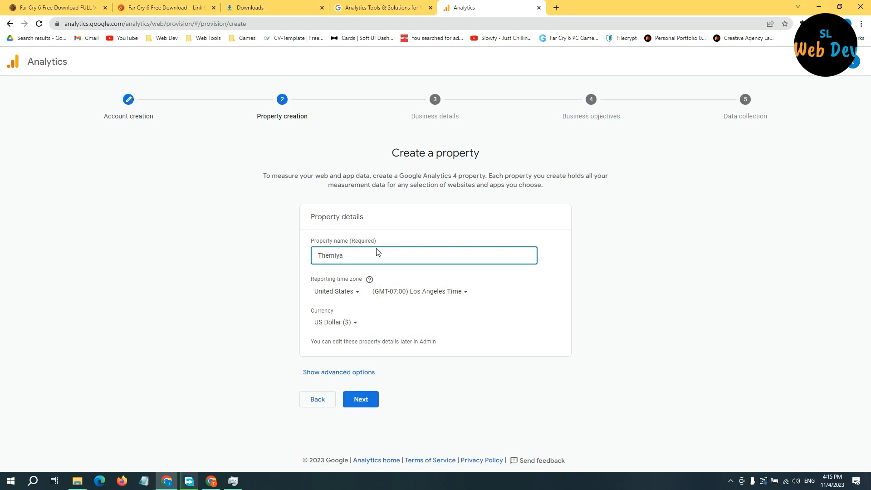
type(" Jayakodi - www.onblogexplore")
left_click_drag(377, 252, 510, 346)
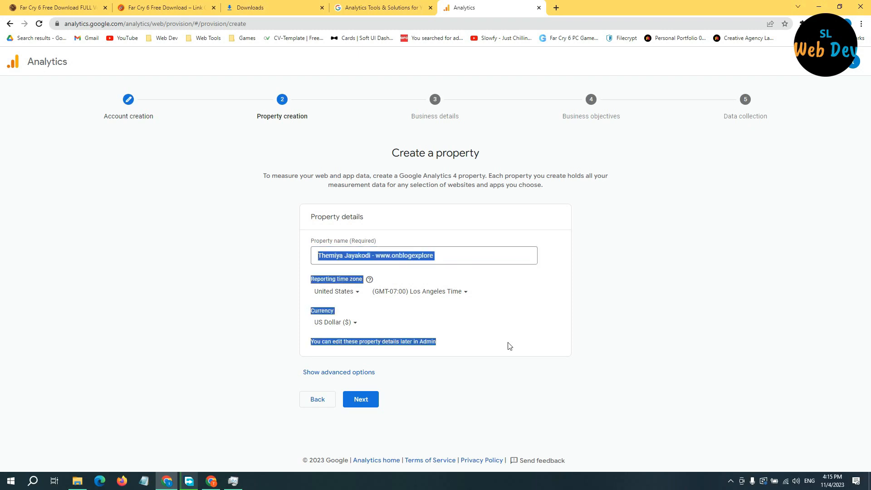
left_click(459, 255)
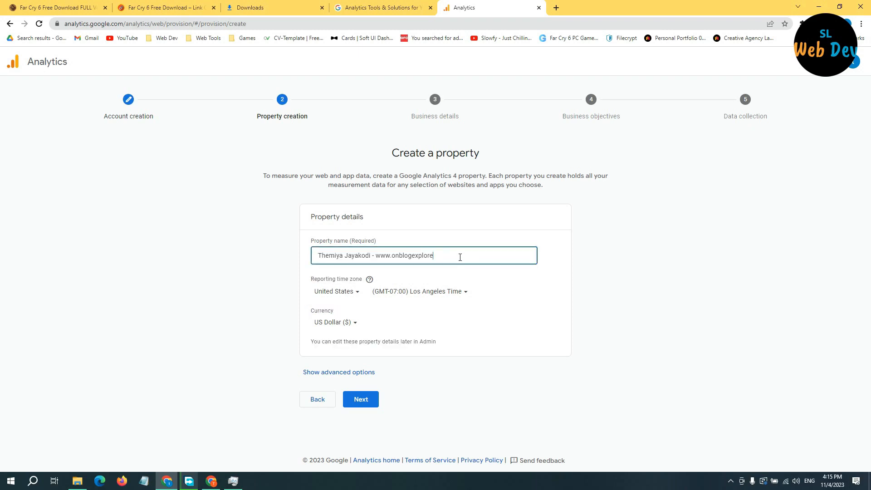
type(".com - 11/04/2023")
left_click(652, 279)
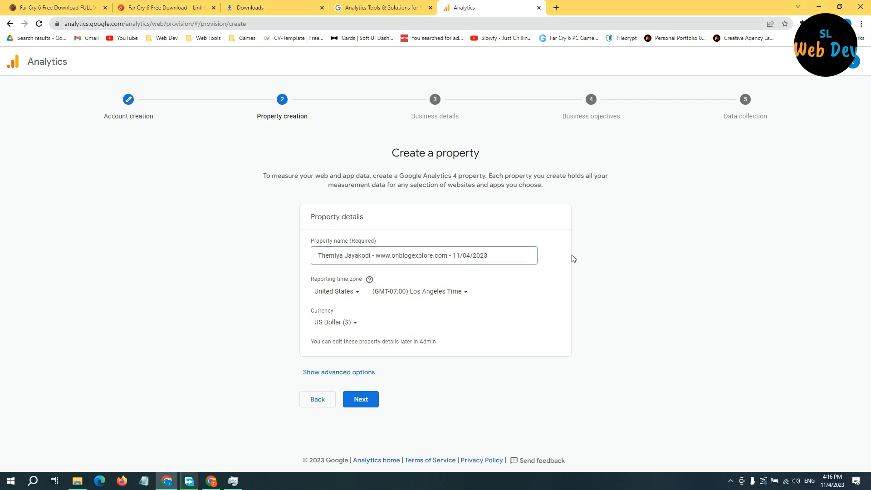
Set the property's reporting time zone country to Sri Lanka
left_click(342, 296)
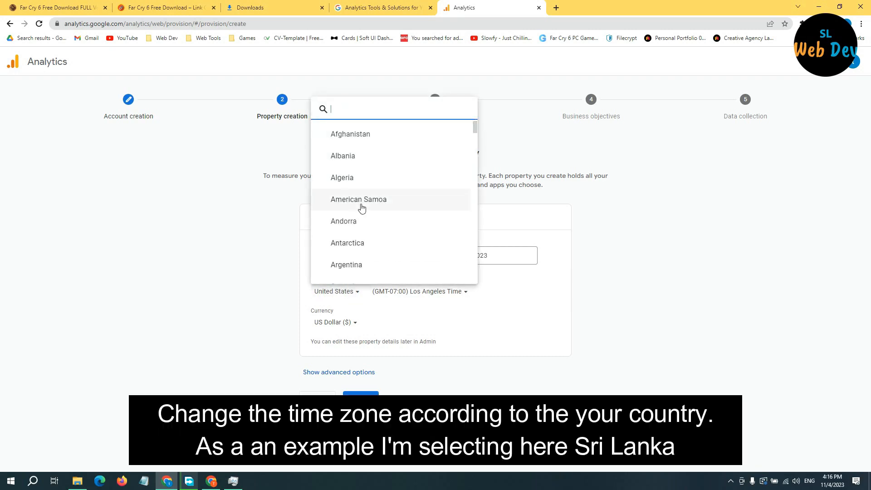
type("sr")
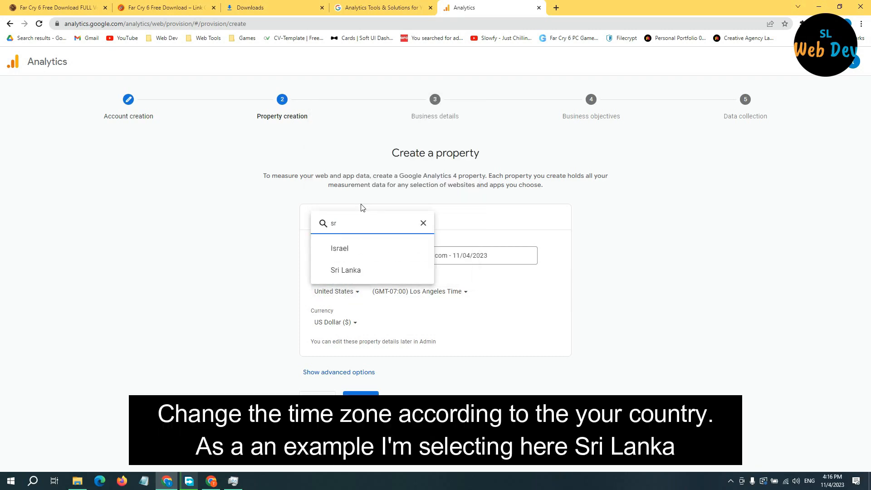
left_click(343, 271)
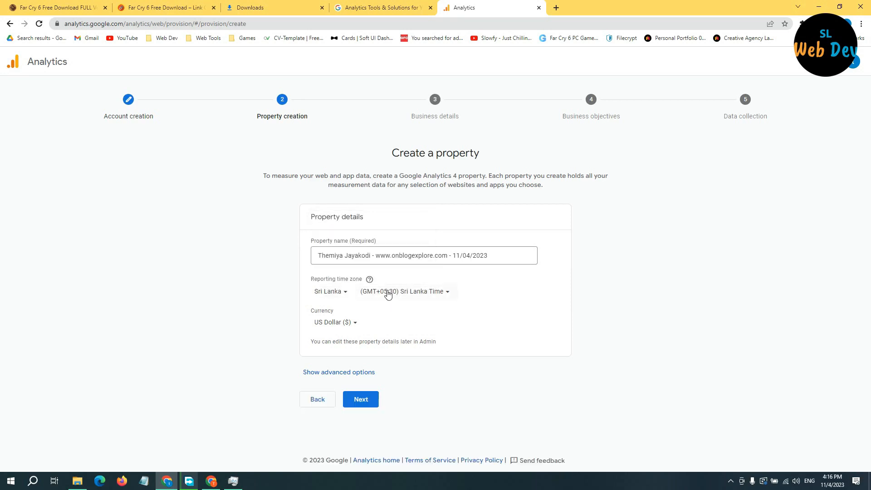
Search the property's currency options for "rs" and look through the full currency list
left_click(338, 326)
left_click(256, 317)
left_click(329, 324)
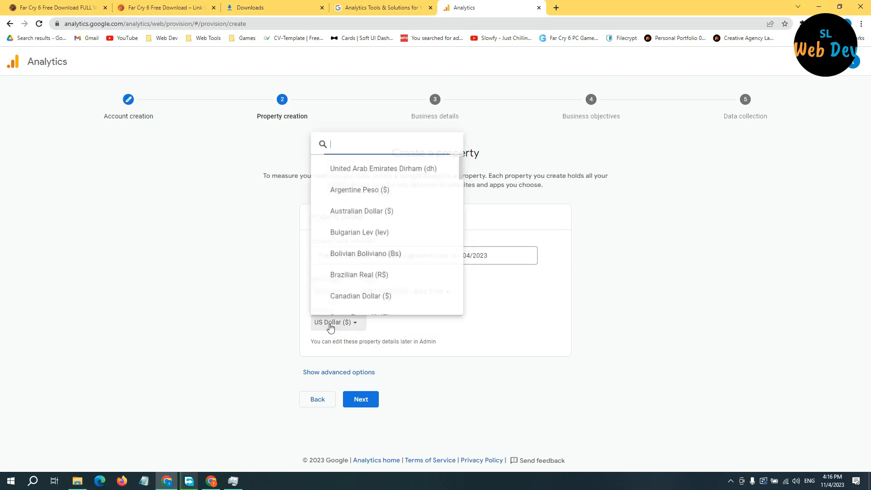
type("rs")
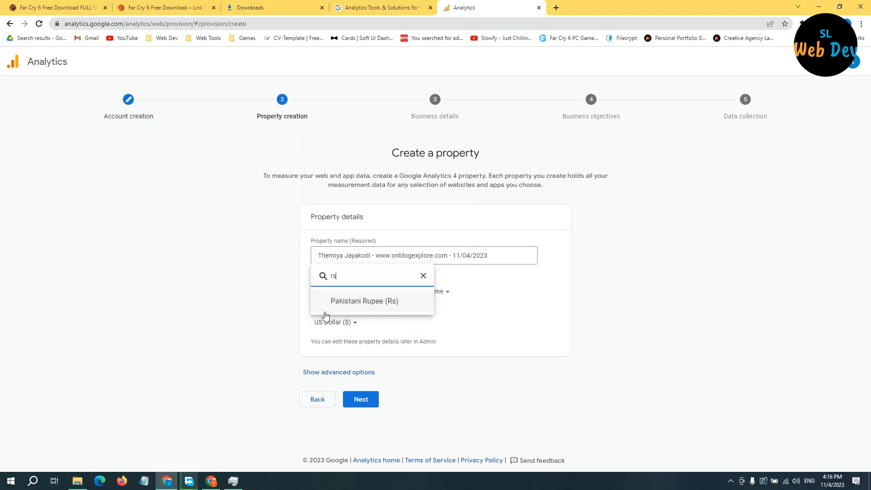
key("BackSpace")
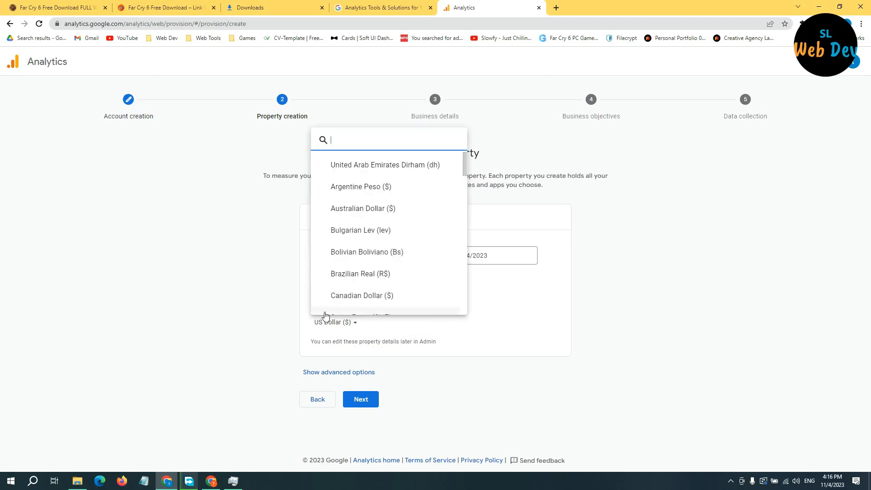
scroll(360, 278, "down", 5)
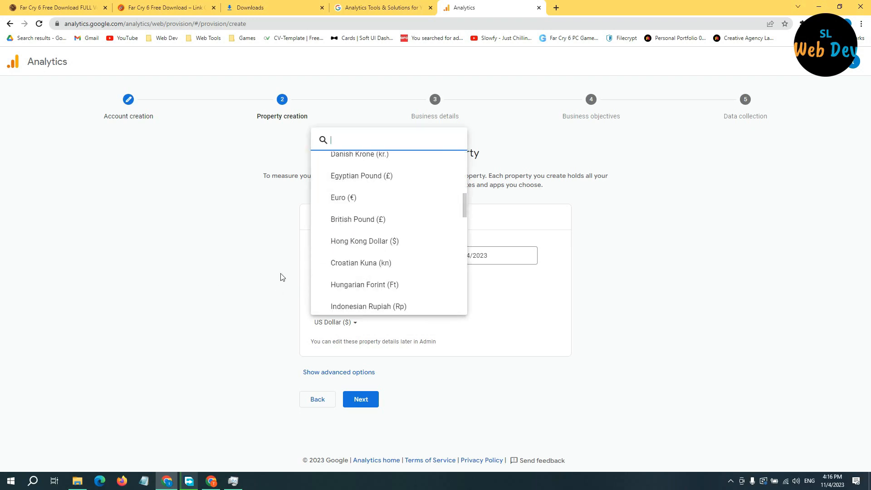
scroll(409, 253, "down", 15)
scroll(407, 257, "up", 5)
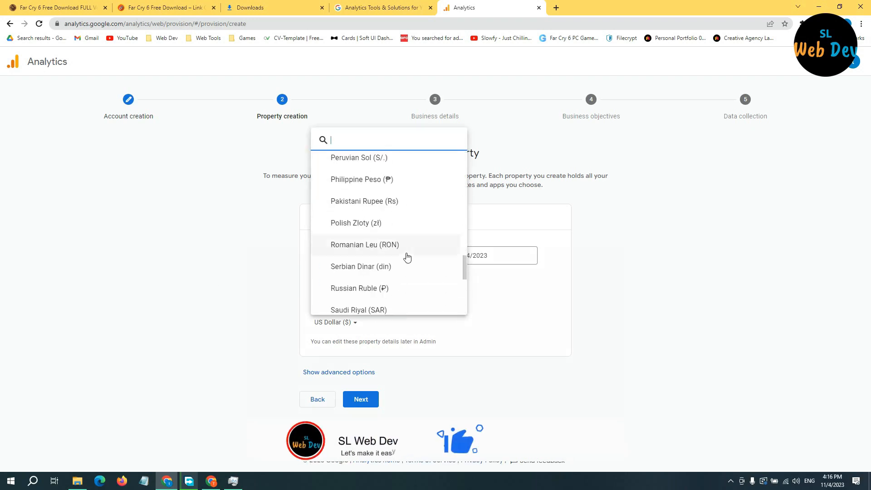
left_click(265, 292)
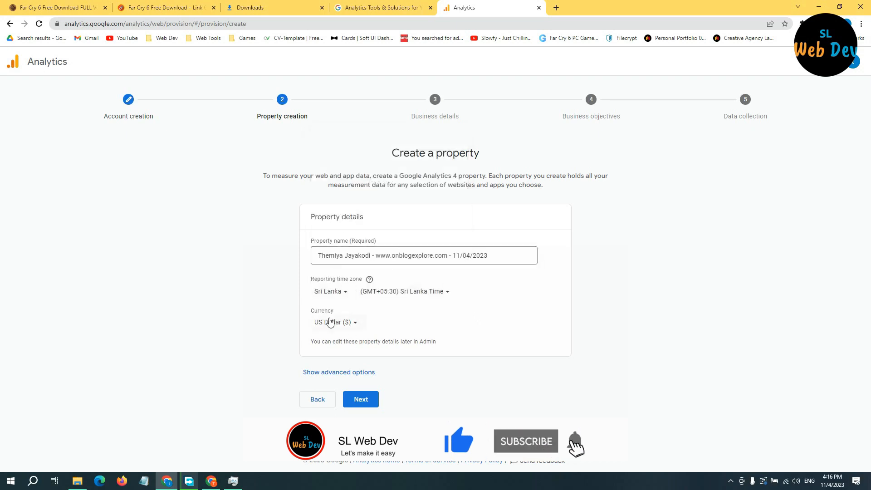
Examine the Universal Analytics property option and its notice in the advanced options, then hide them again
left_click(344, 377)
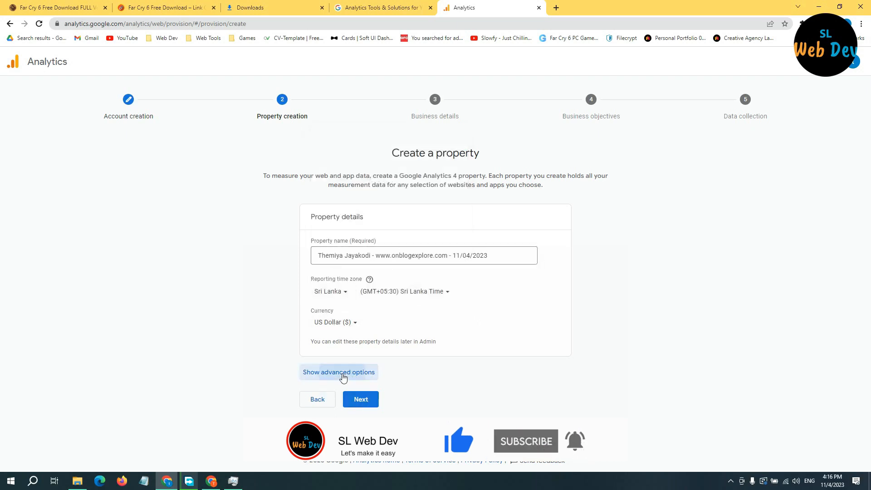
scroll(317, 358, "down", 2)
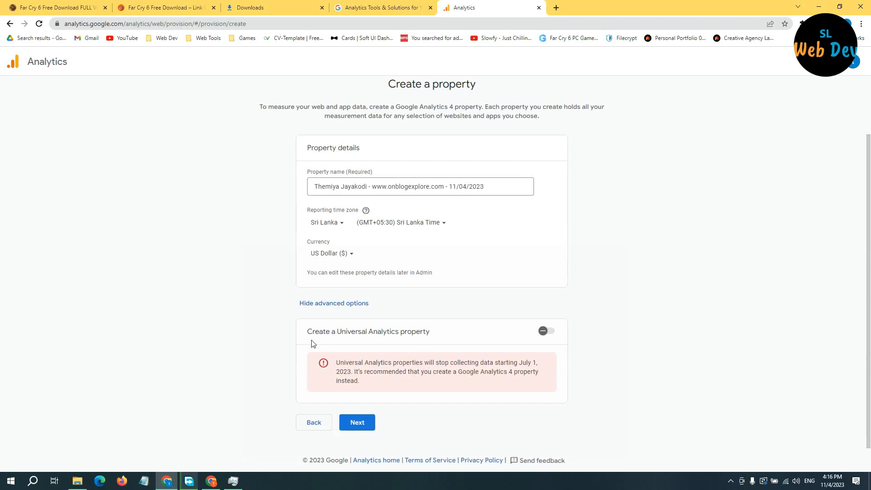
left_click_drag(308, 332, 435, 334)
left_click(436, 336)
left_click_drag(340, 366, 424, 372)
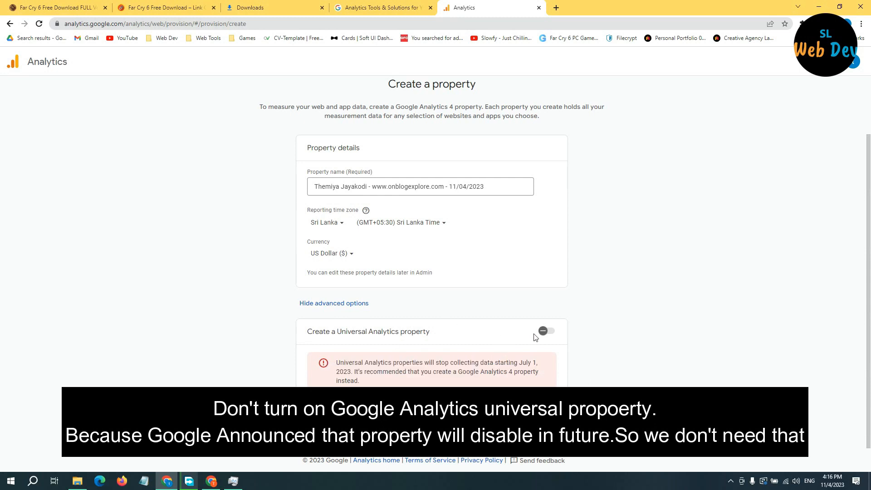
left_click(354, 304)
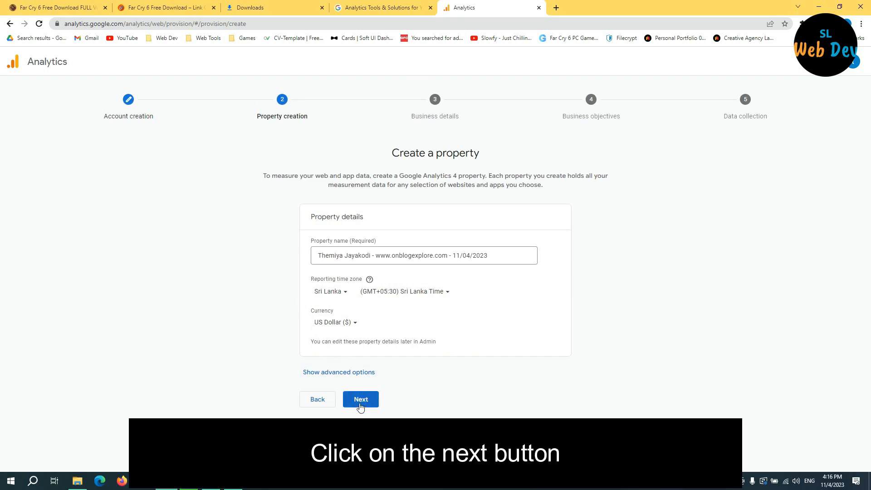
Continue to the business details and search the industry categories for "blo"
left_click(361, 400)
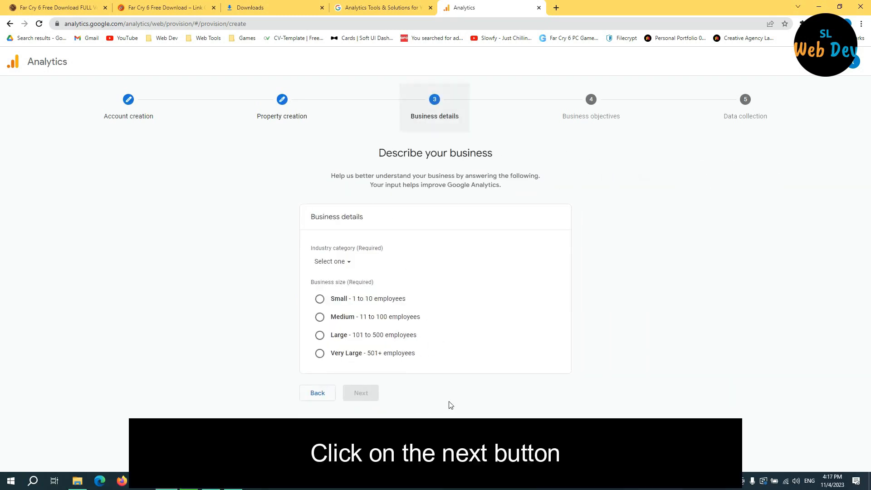
left_click(342, 265)
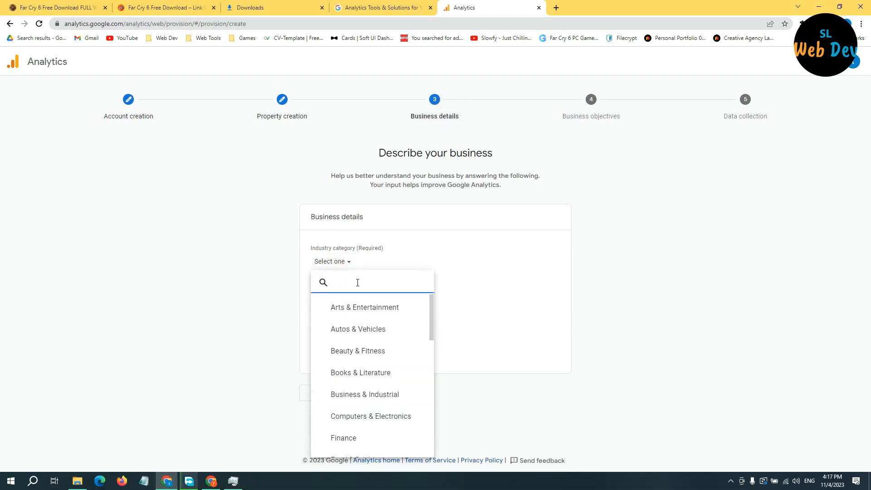
type("blo")
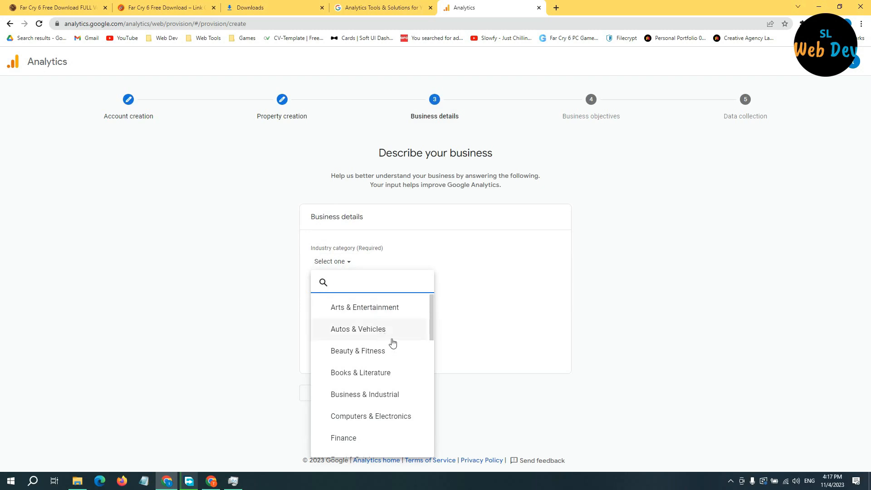
Look through the full list of industry categories for one that suits the website
scroll(388, 343, "down", 1)
scroll(395, 338, "down", 2)
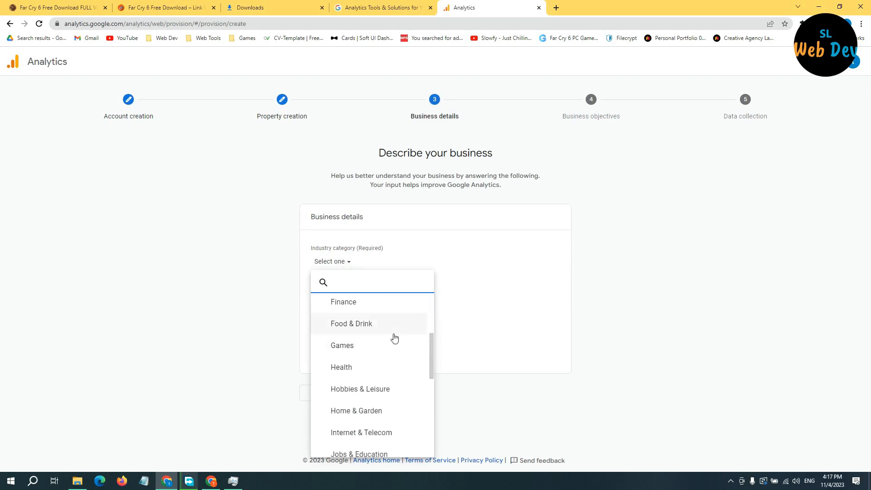
scroll(395, 337, "up", 1)
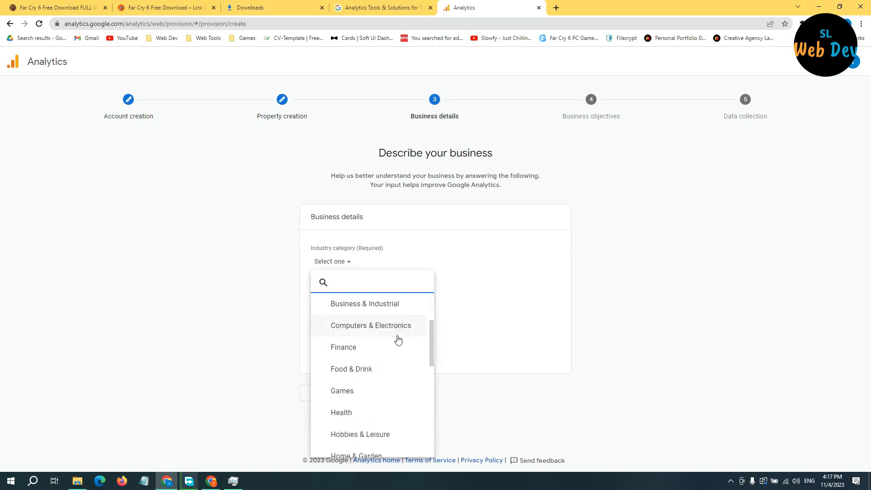
scroll(394, 338, "down", 1)
scroll(386, 334, "down", 2)
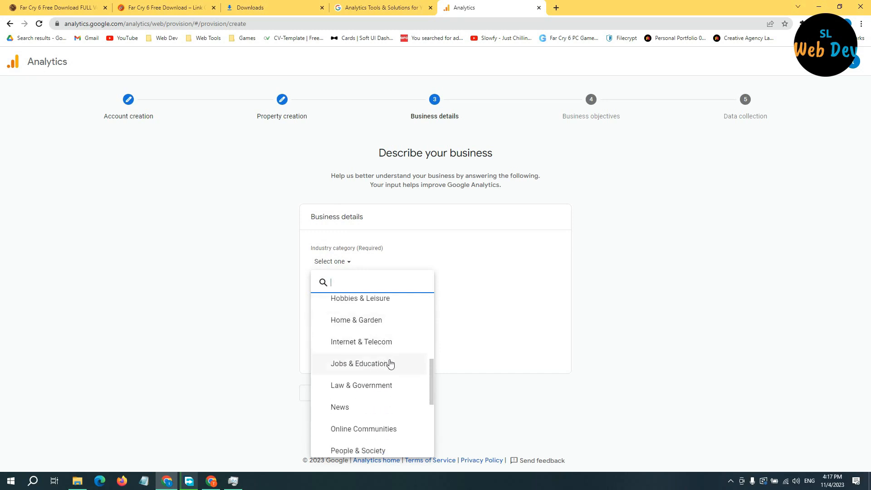
scroll(391, 362, "down", 2)
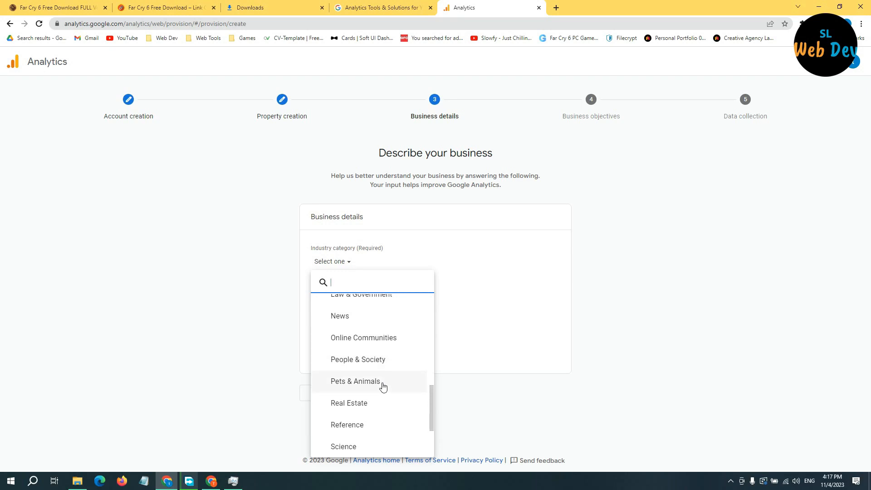
scroll(383, 387, "down", 2)
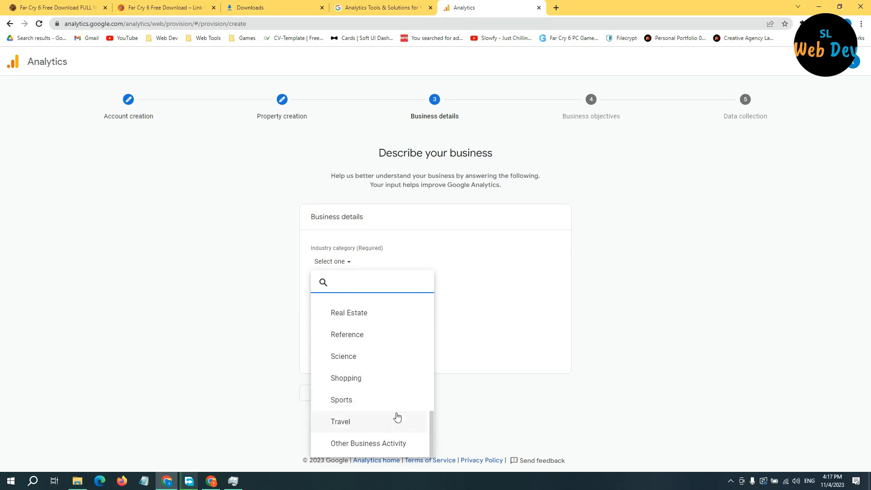
scroll(392, 422, "up", 2)
scroll(390, 414, "up", 1)
scroll(389, 413, "down", 3)
scroll(390, 437, "up", 3)
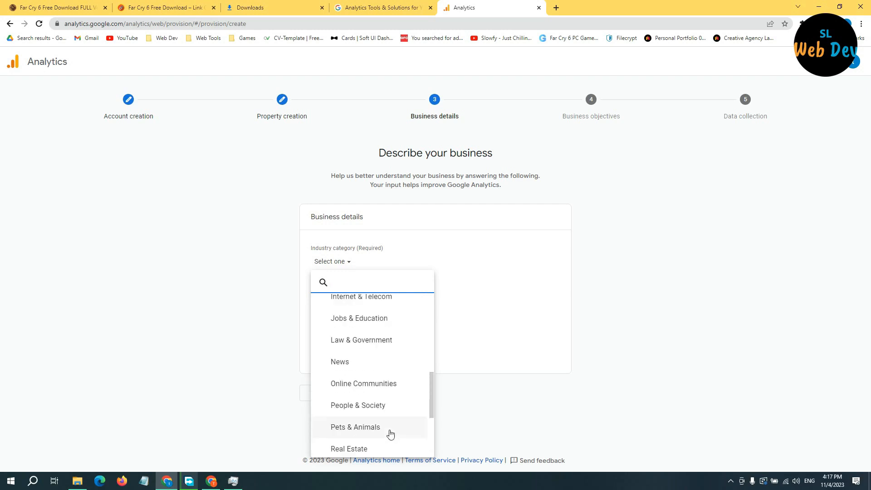
scroll(390, 434, "up", 2)
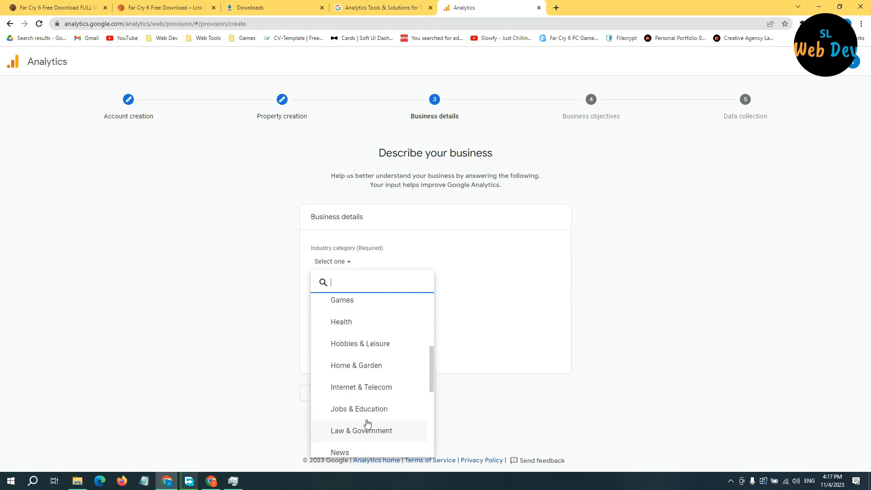
scroll(365, 419, "down", 1)
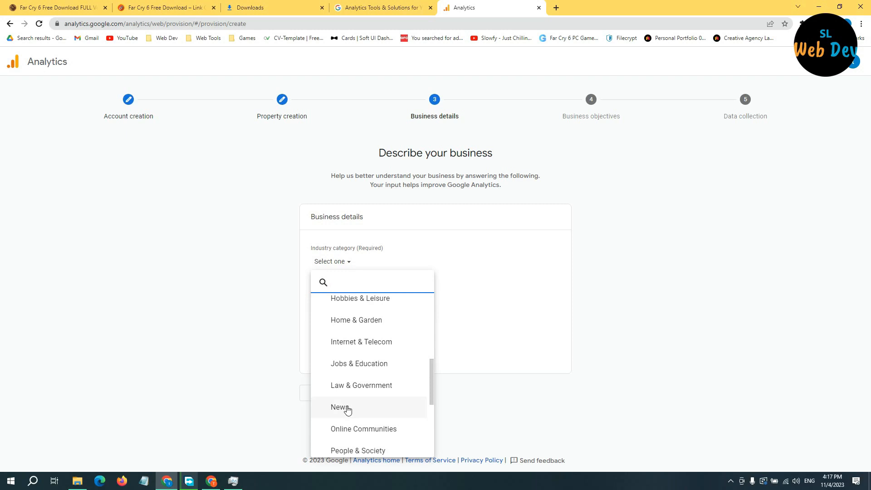
scroll(348, 410, "up", 4)
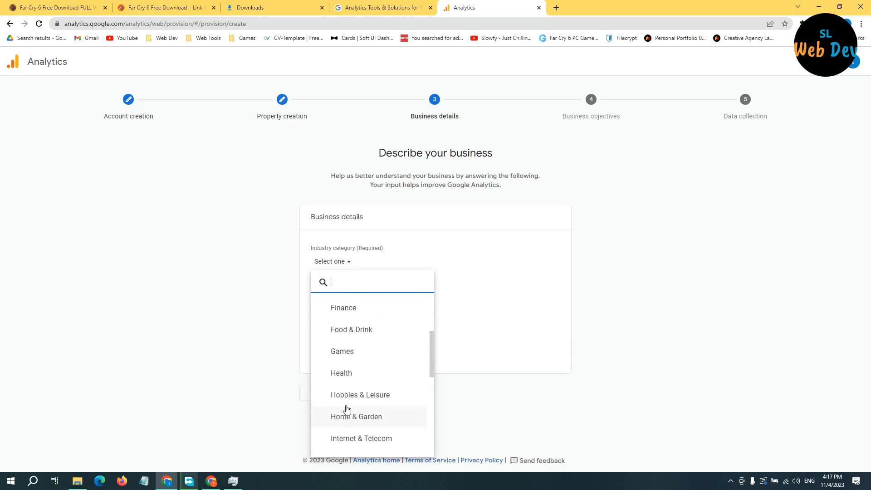
scroll(372, 380, "up", 3)
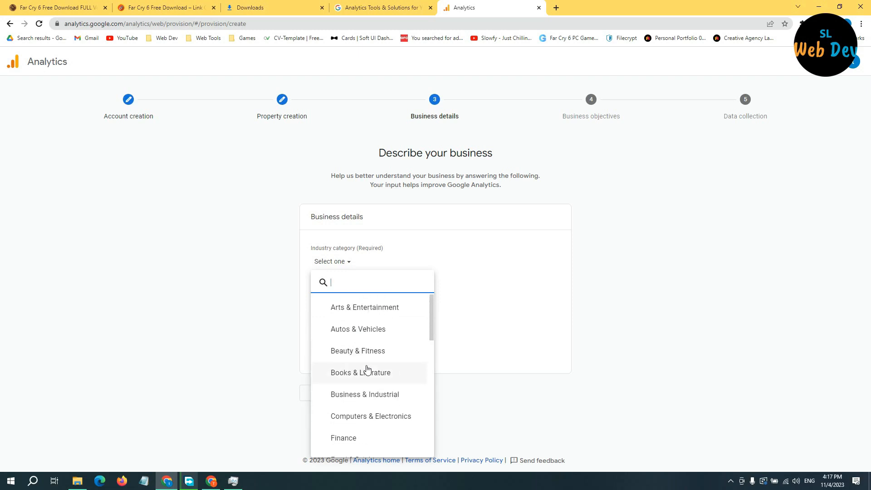
scroll(381, 365, "down", 1)
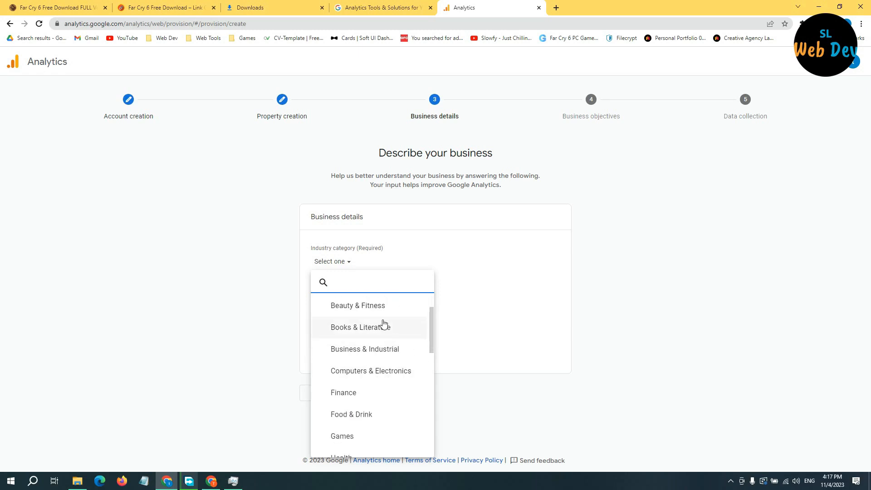
scroll(397, 358, "down", 8)
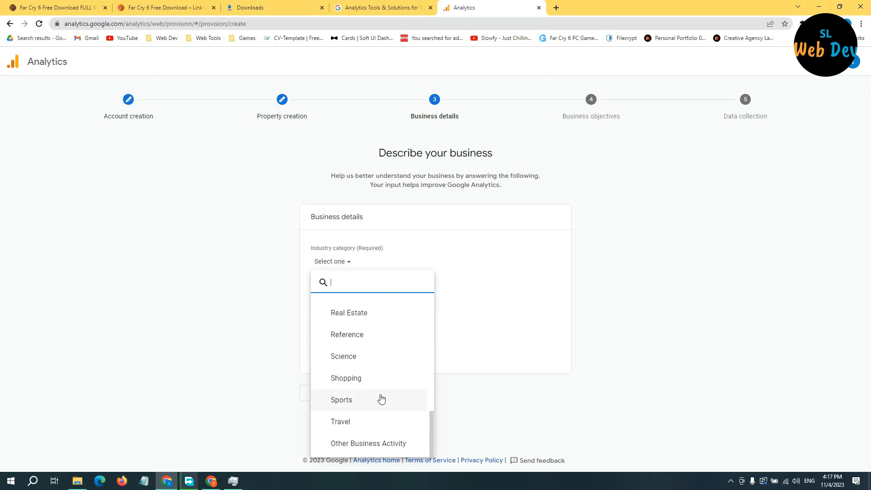
scroll(379, 395, "up", 2)
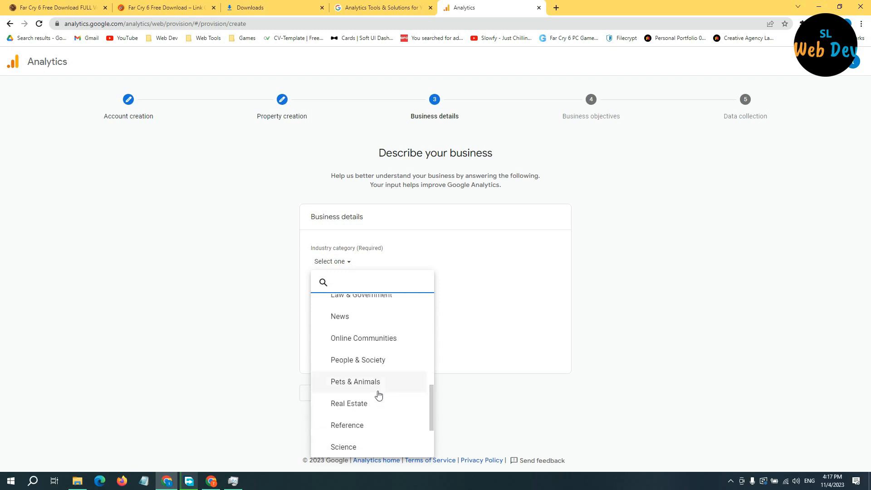
scroll(379, 397, "up", 1)
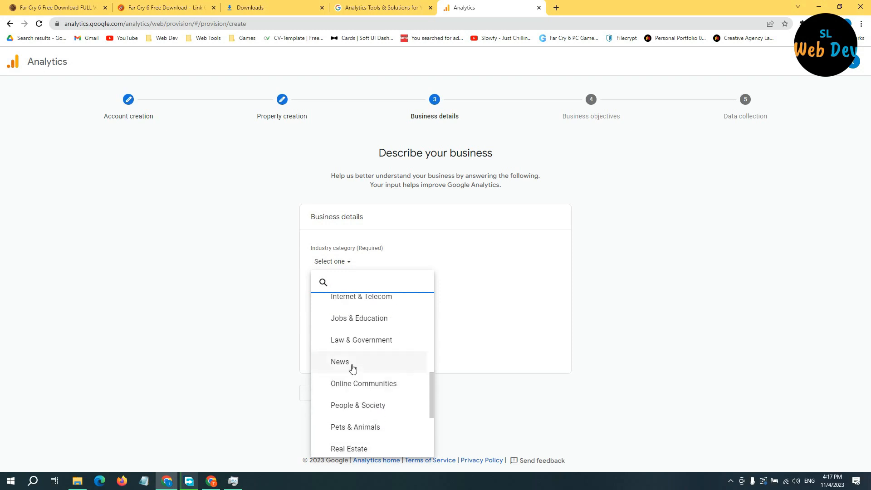
scroll(363, 372, "up", 5)
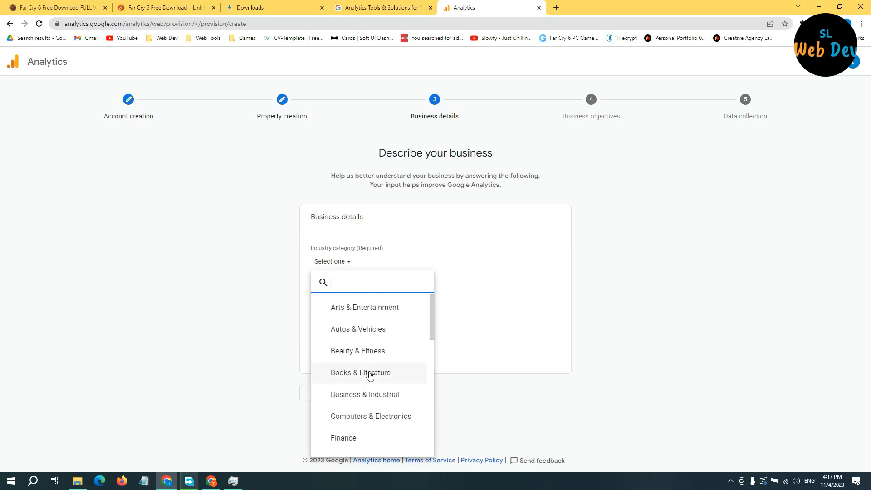
Submit the business details with the industry category Other Business Activity and the business size Small - 1 to 10 employees
scroll(377, 377, "down", 2)
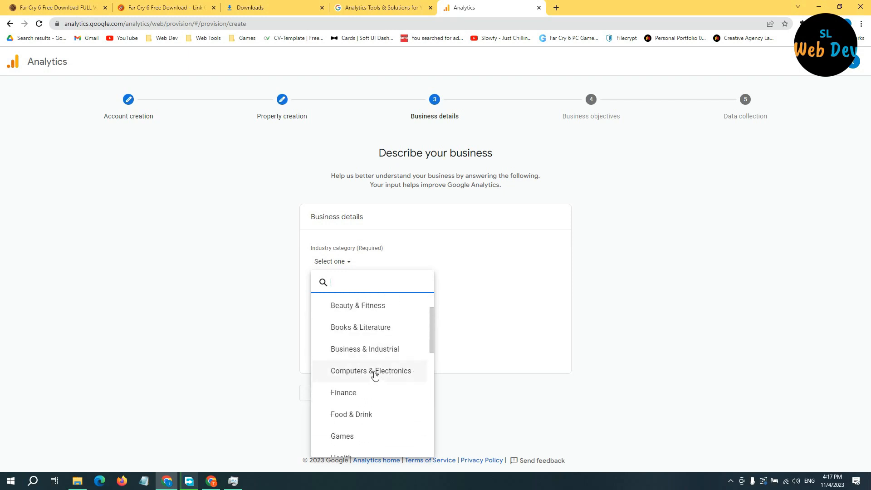
scroll(370, 370, "down", 1)
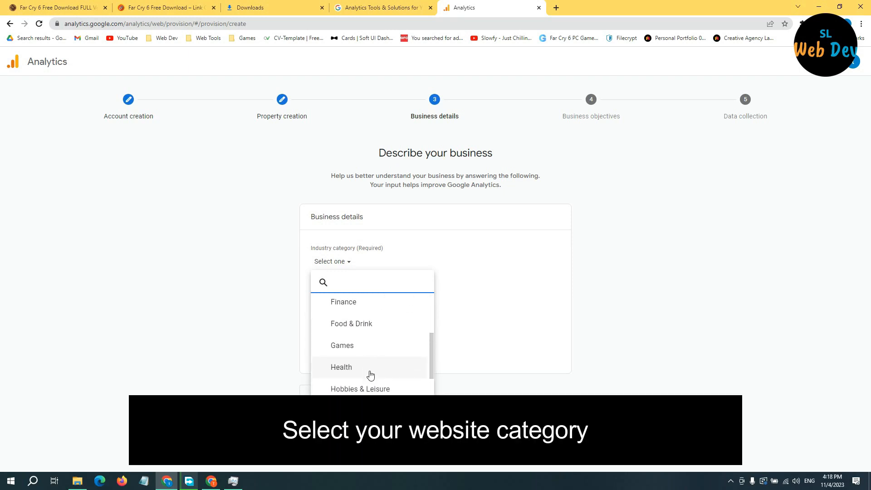
scroll(370, 374, "down", 1)
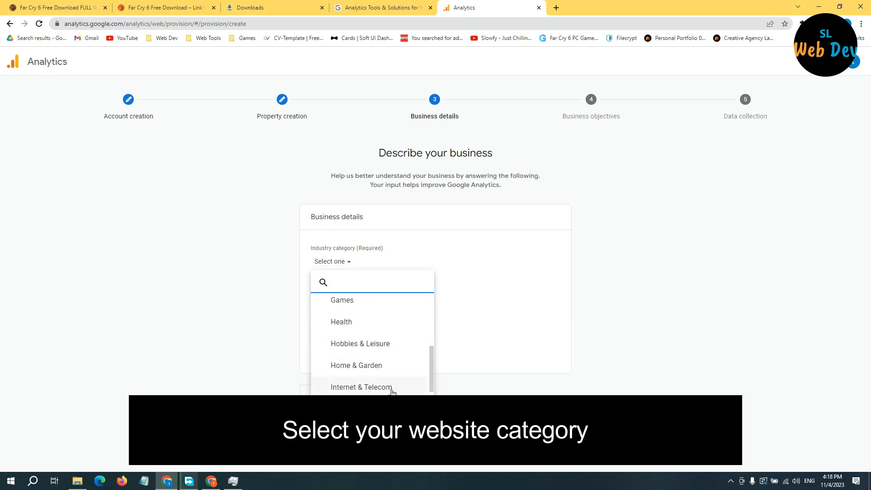
scroll(393, 392, "down", 1)
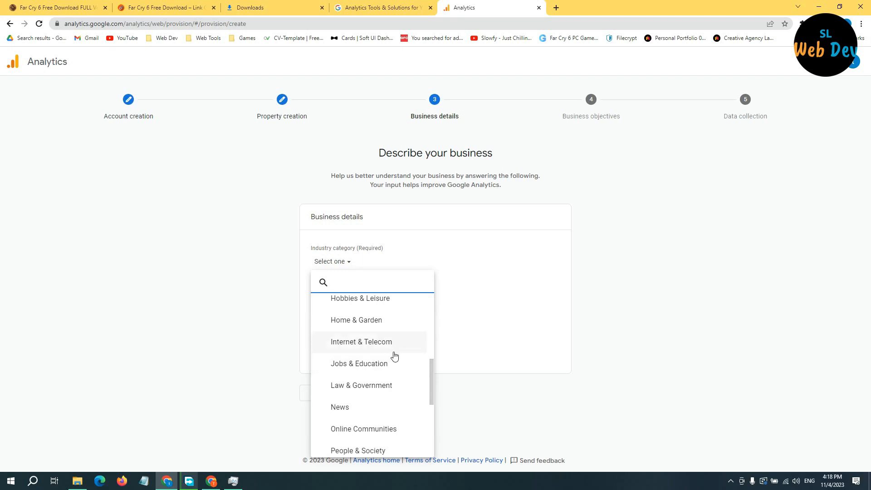
scroll(390, 357, "down", 1)
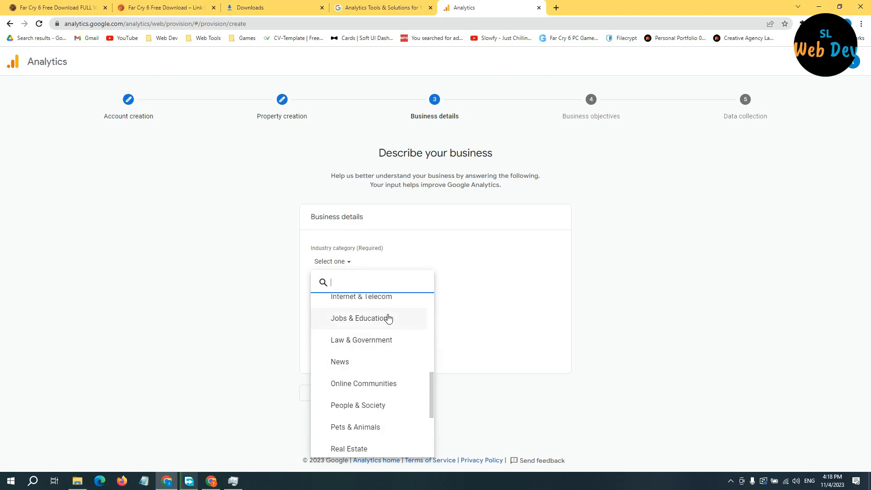
scroll(396, 360, "down", 1)
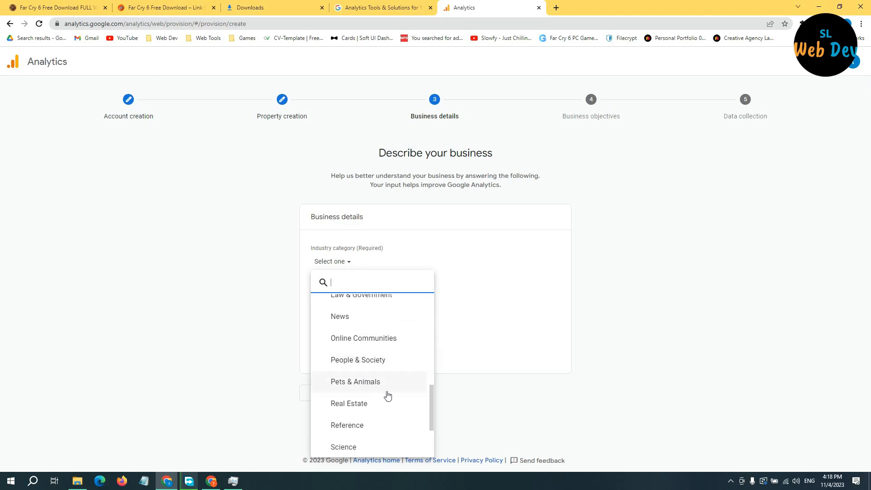
scroll(387, 394, "down", 1)
scroll(371, 363, "down", 1)
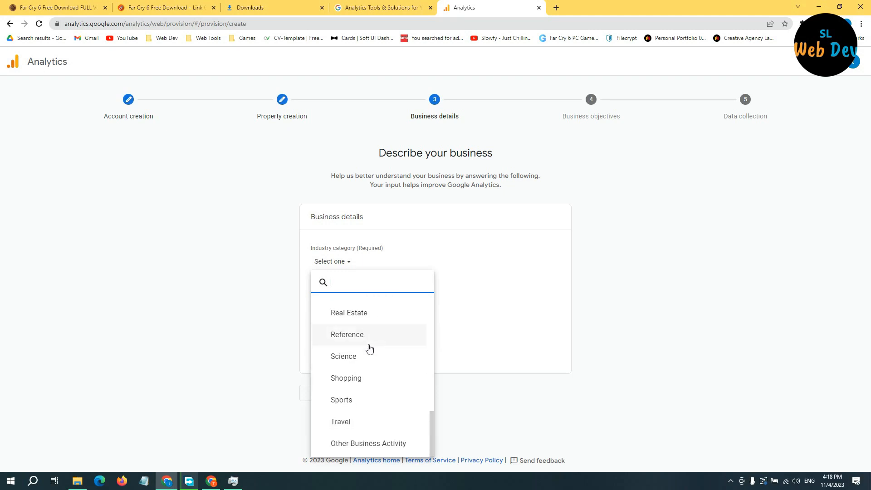
left_click(357, 447)
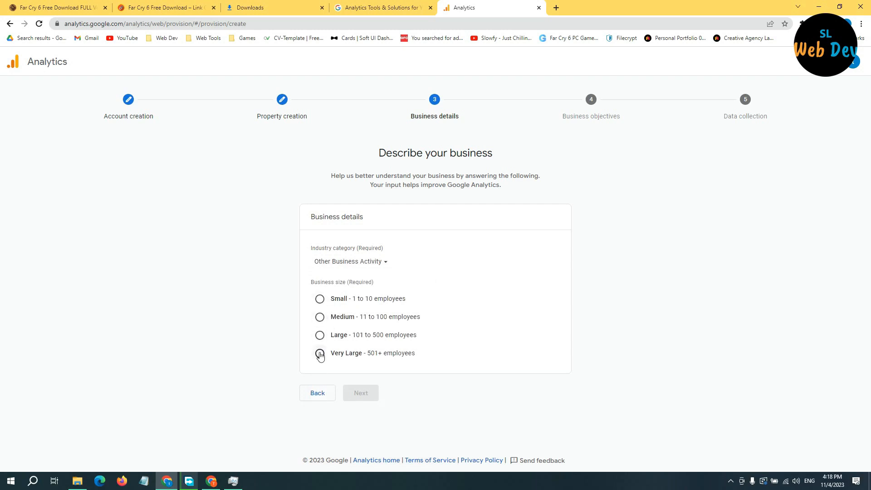
left_click(319, 301)
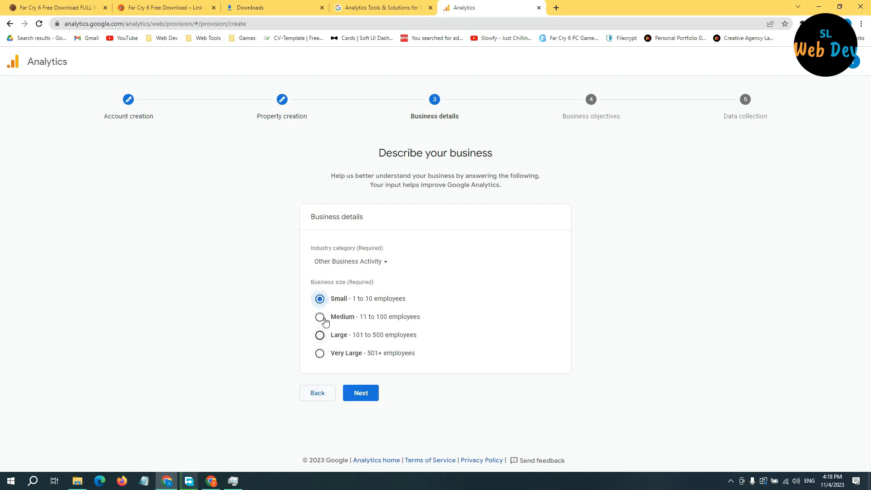
left_click(361, 392)
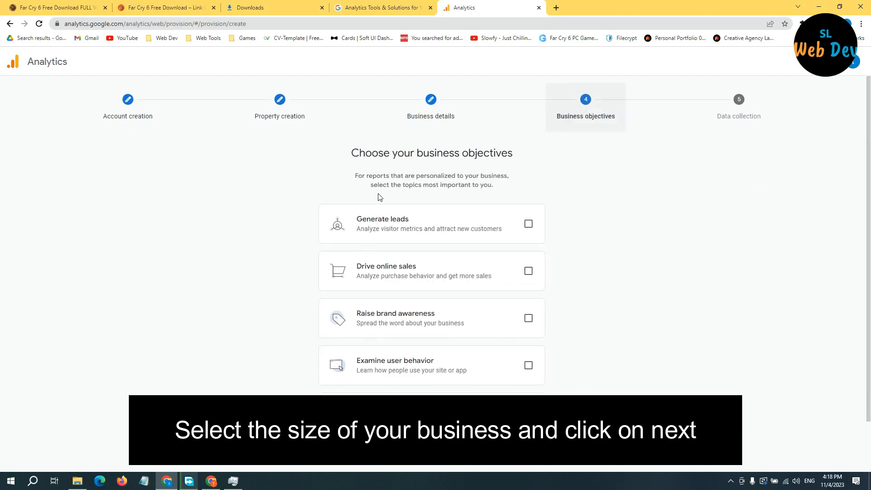
Select Generate leads as the only business objective and start creating the account and property
scroll(383, 245, "down", 1)
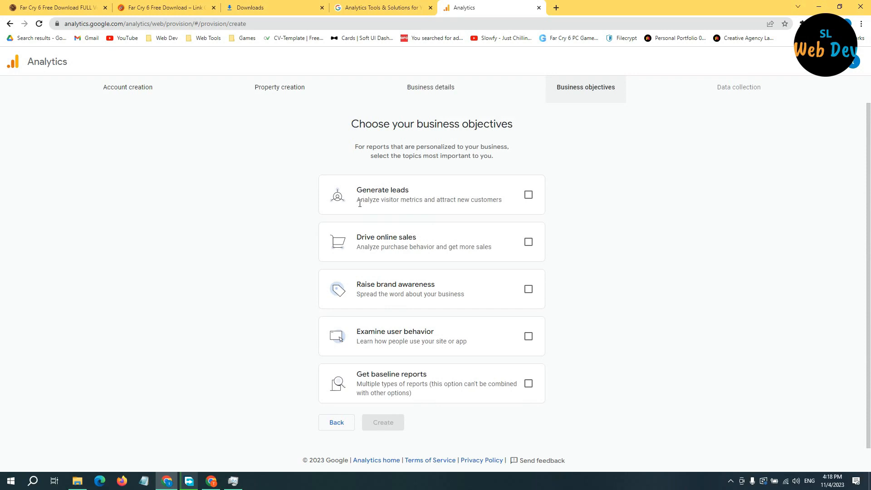
left_click_drag(357, 199, 474, 200)
left_click(428, 203)
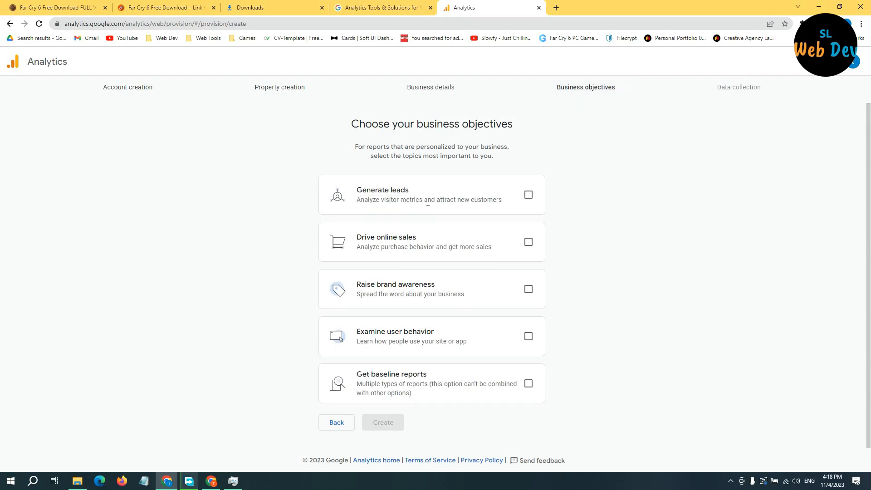
left_click_drag(386, 200, 457, 200)
left_click(478, 200)
left_click(528, 195)
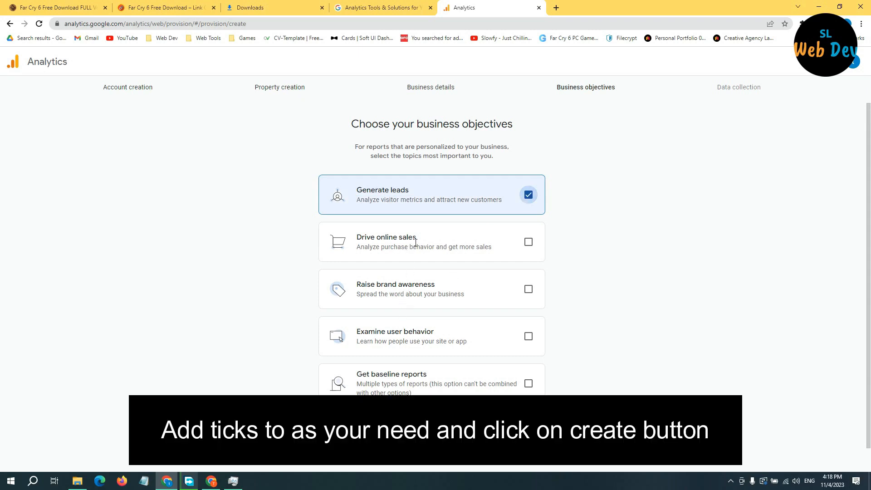
left_click_drag(361, 239, 422, 243)
left_click(422, 243)
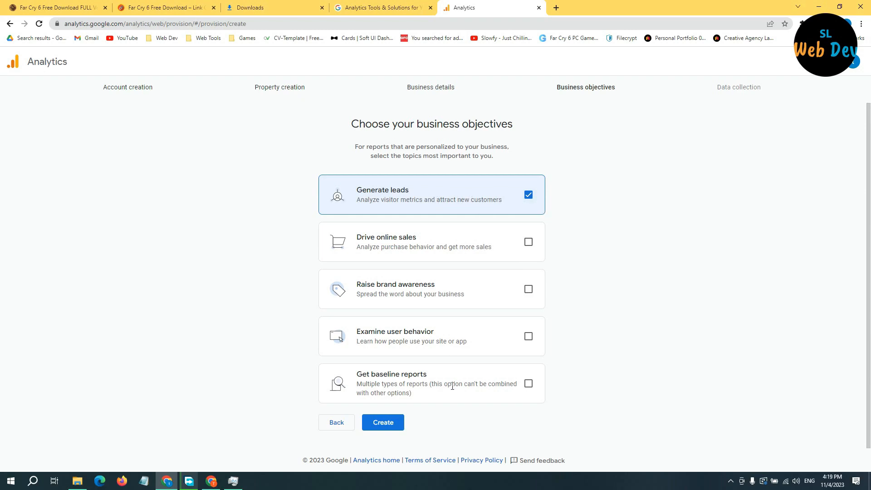
left_click(383, 423)
Accept the Measurement Controller-Controller Data Protection Terms and agree to the Google Analytics Terms of Service
scroll(316, 362, "down", 3)
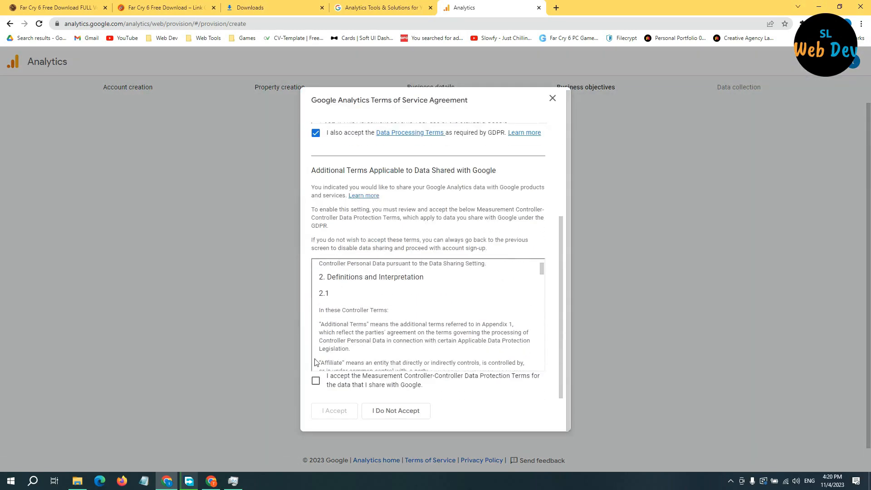
left_click(316, 380)
scroll(374, 335, "down", 10)
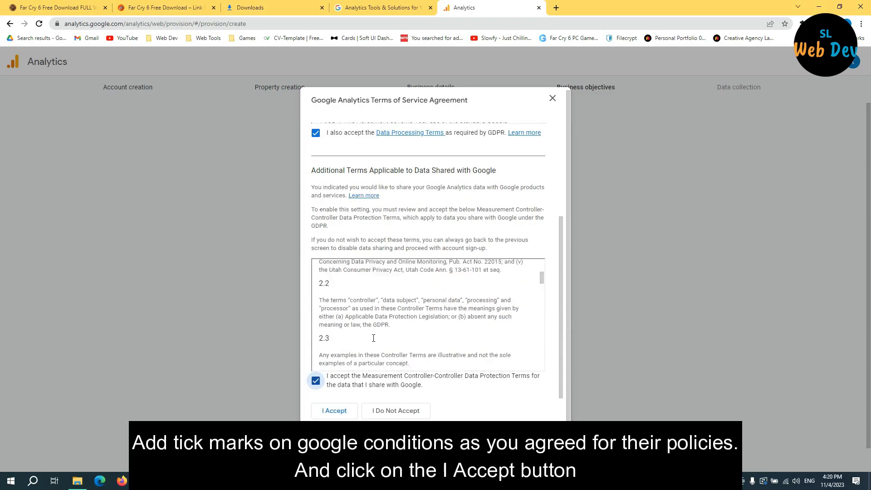
scroll(374, 338, "down", 15)
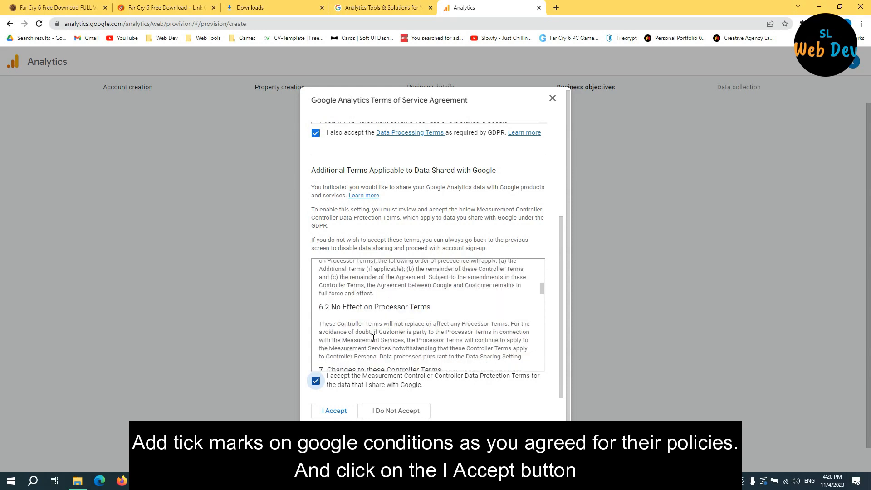
scroll(373, 338, "down", 15)
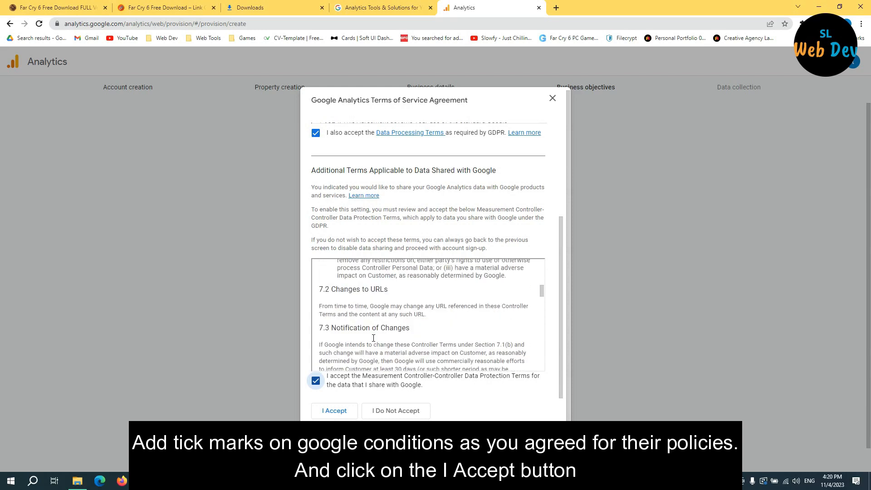
left_click(334, 410)
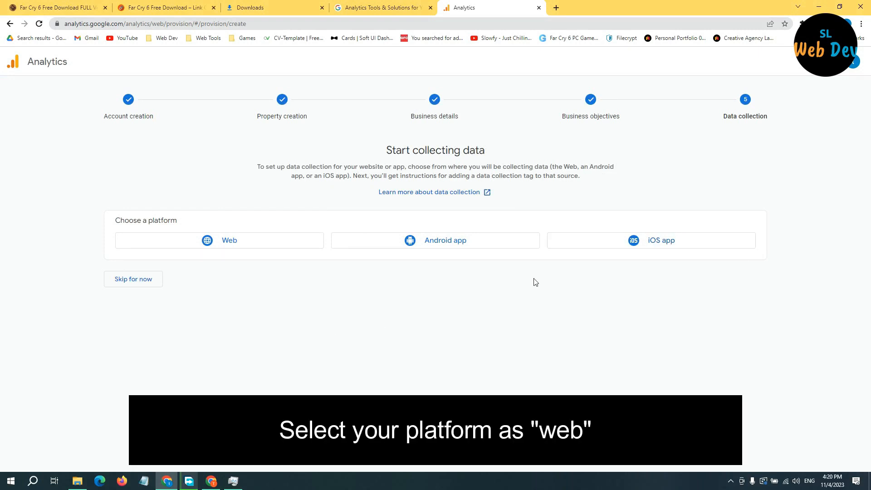
Start a data stream for the Web platform and copy the onblogexplore.com address from a new browser tab
left_click(220, 242)
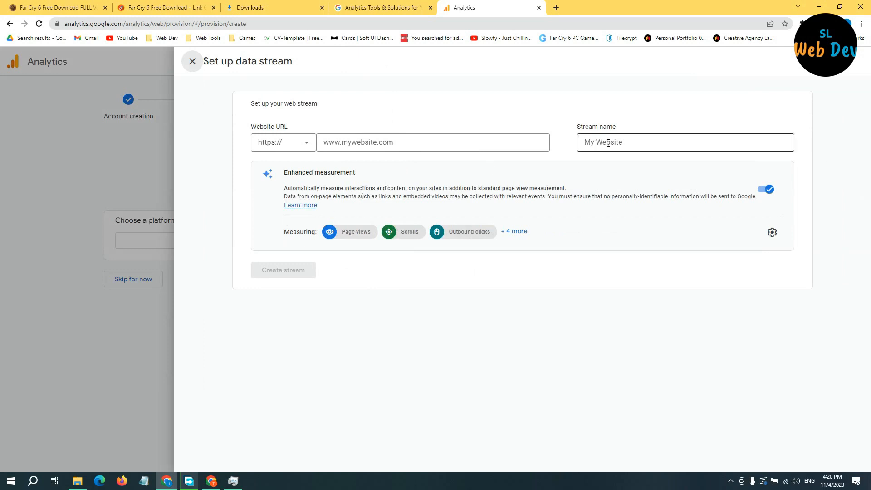
left_click(373, 144)
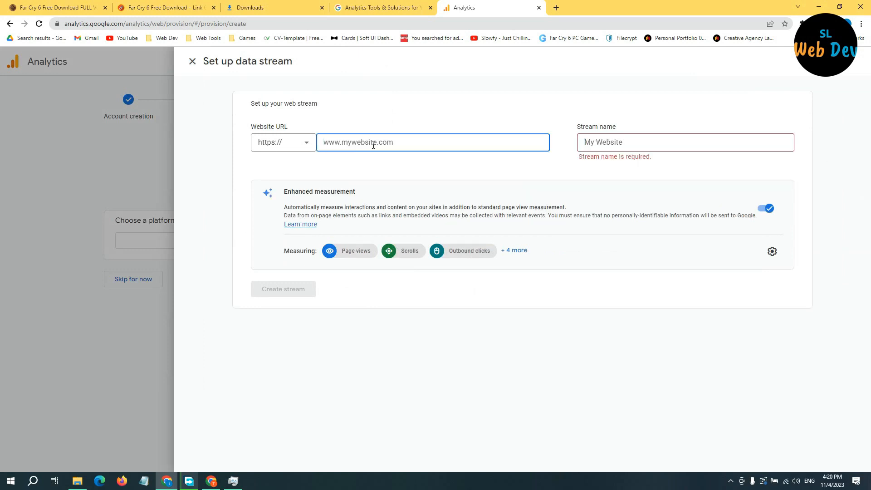
left_click(555, 8)
type("onblogexplore.com")
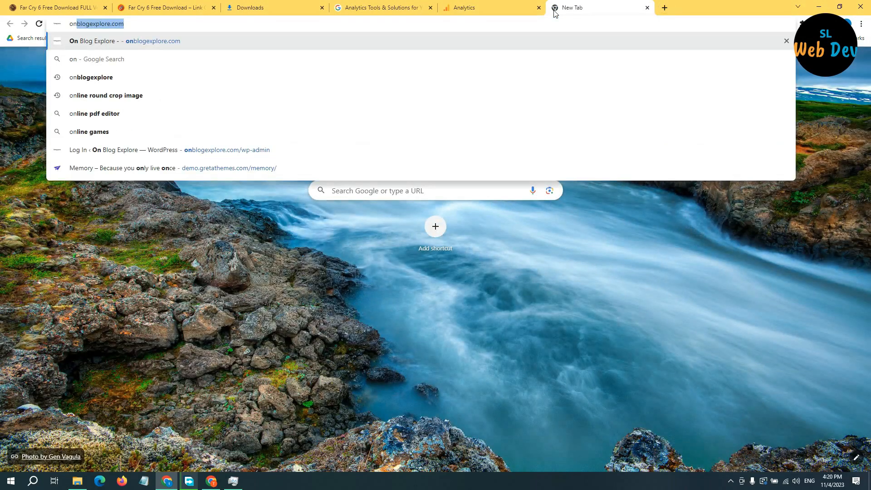
left_click_drag(164, 27, 26, 26)
right_click(80, 21)
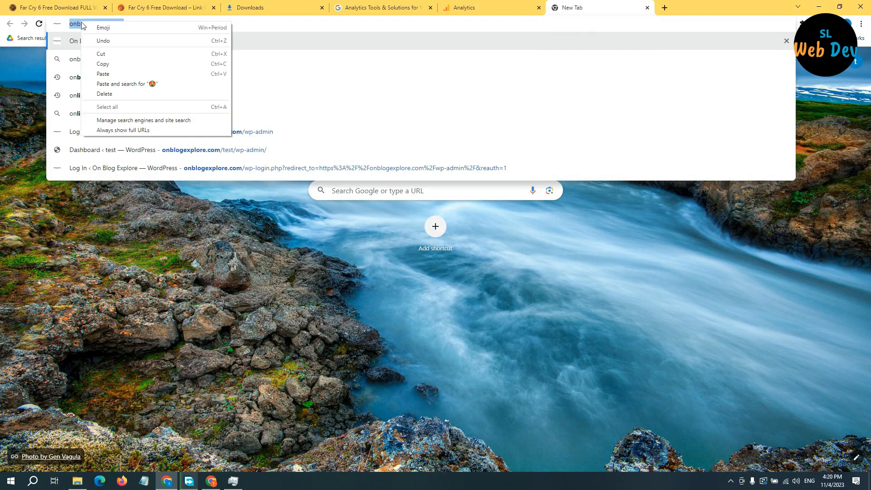
left_click(116, 73)
left_click(445, 4)
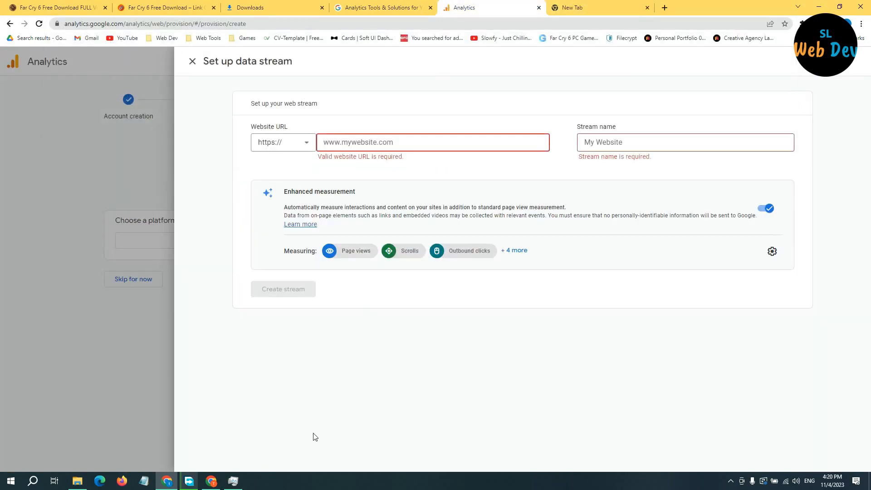
right_click(355, 144)
left_click(384, 194)
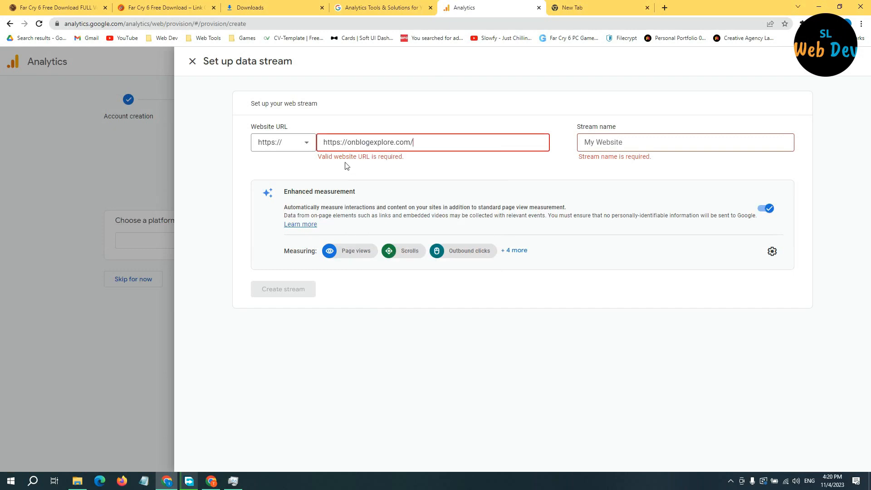
left_click_drag(348, 144, 317, 146)
type("www")
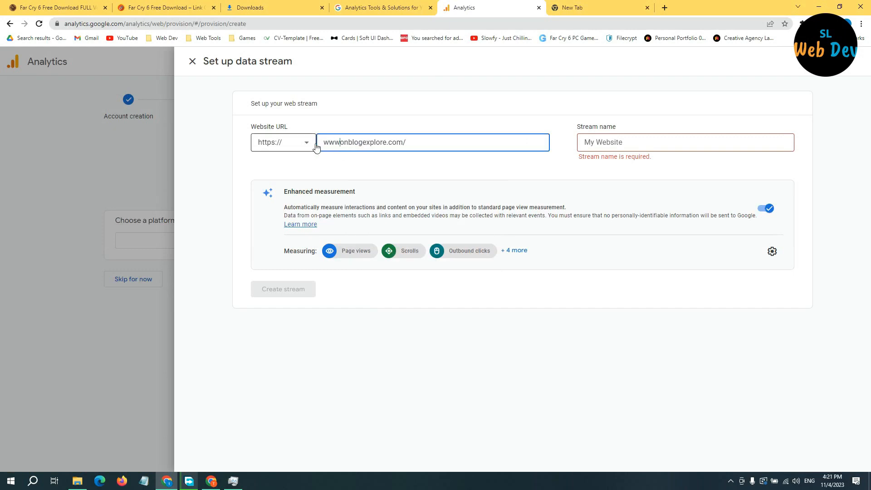
type(".")
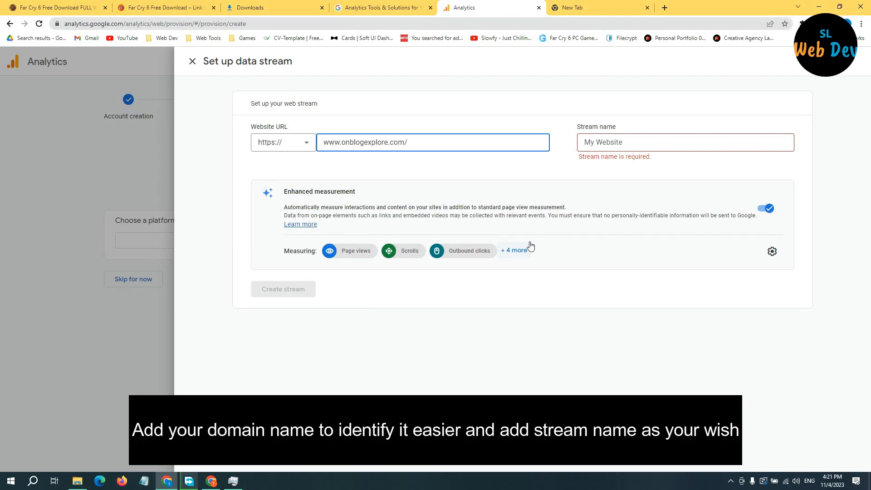
left_click(437, 154)
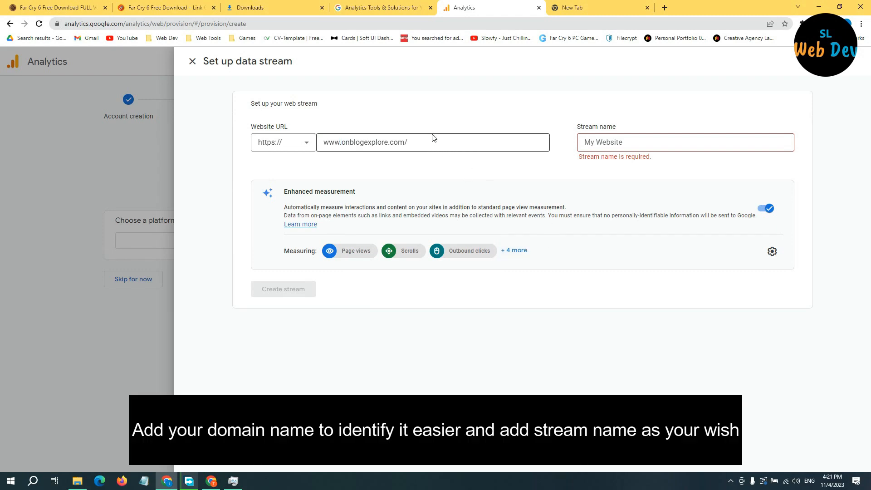
left_click(436, 141)
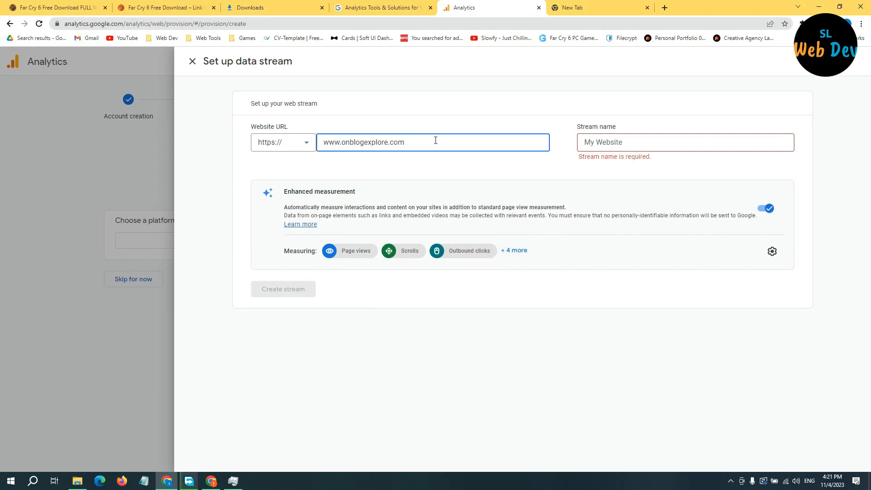
left_click_drag(412, 143, 264, 153)
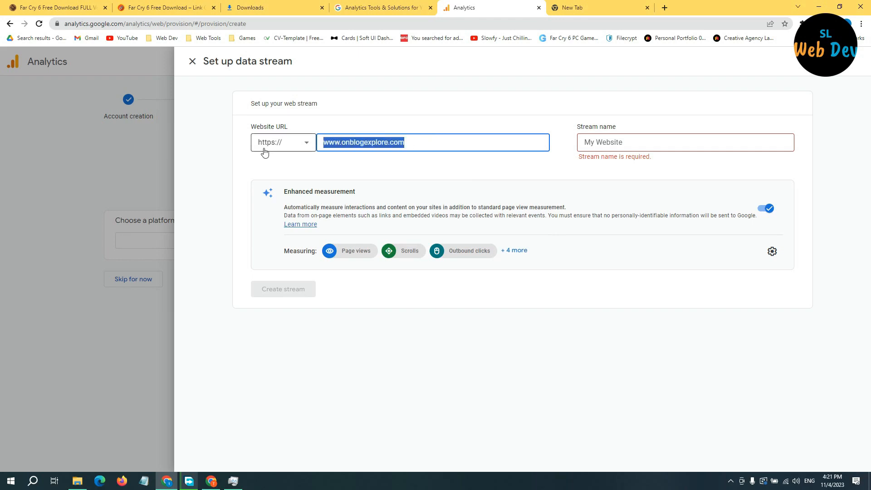
key("BackSpace")
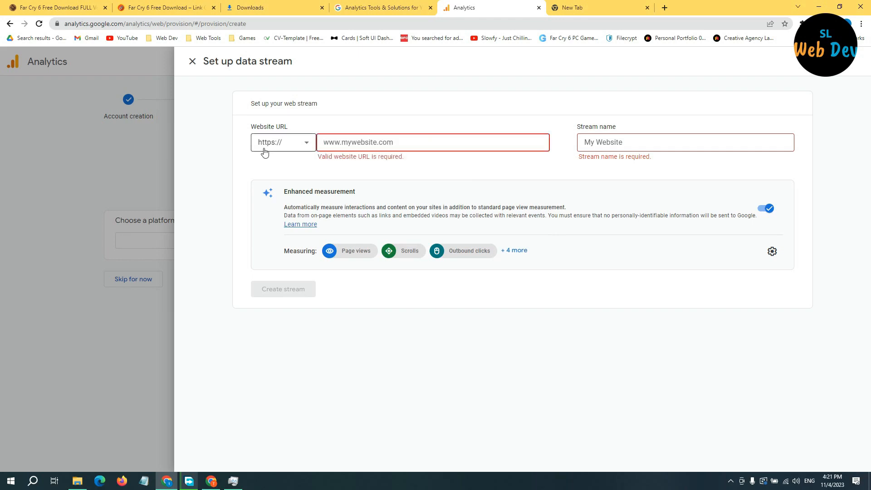
key("ctrl+v")
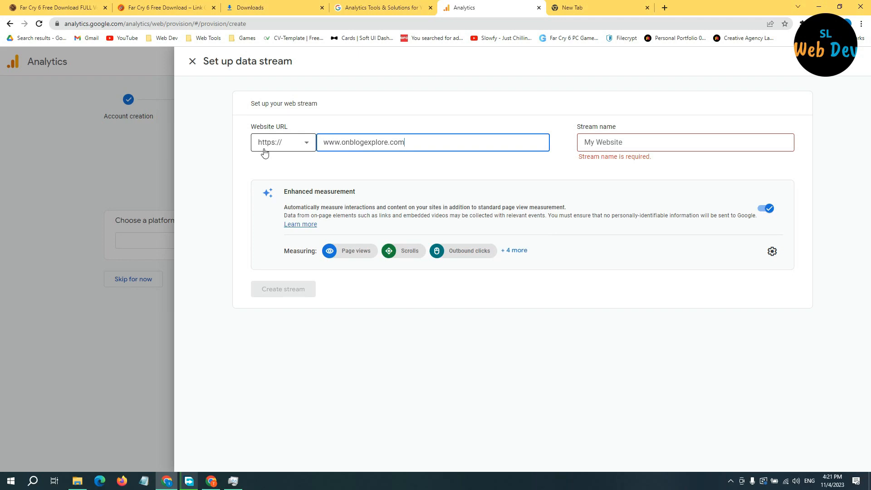
key("ctrl+a")
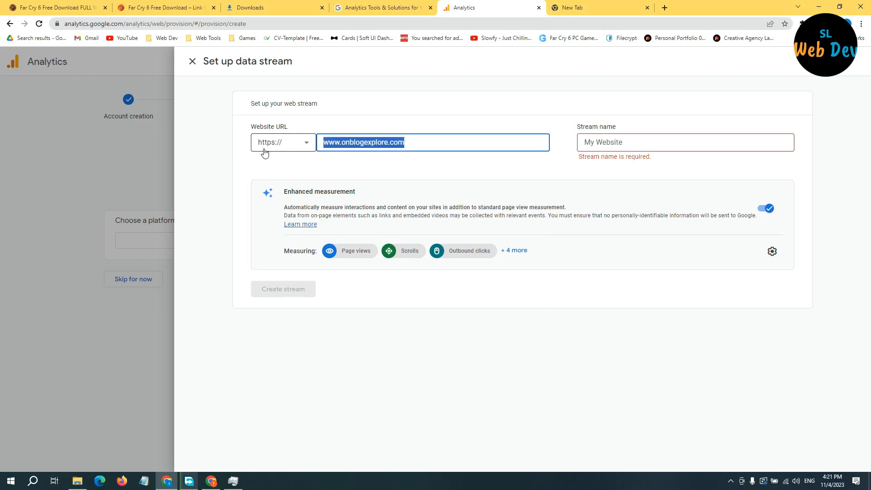
left_click(265, 152)
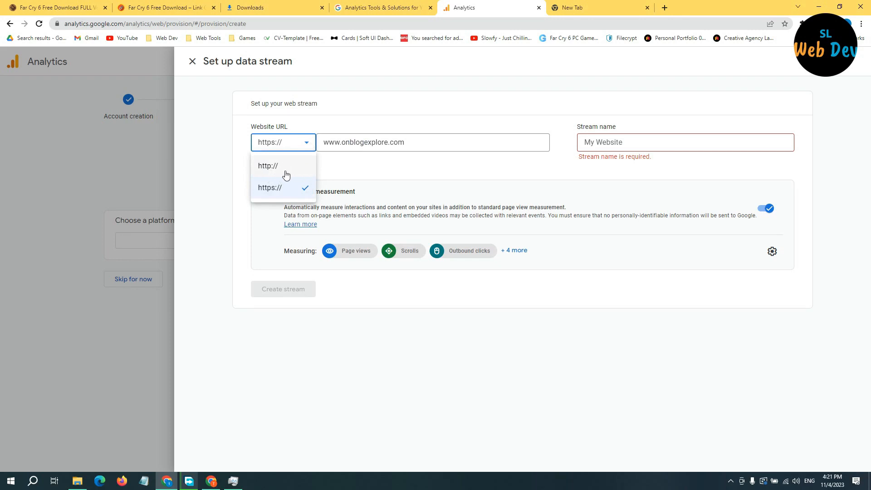
left_click(57, 23)
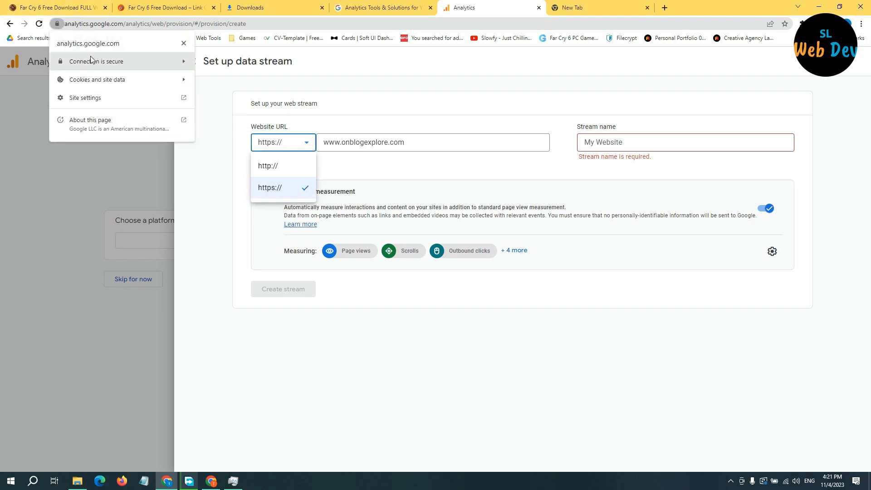
left_click(57, 24)
left_click(275, 194)
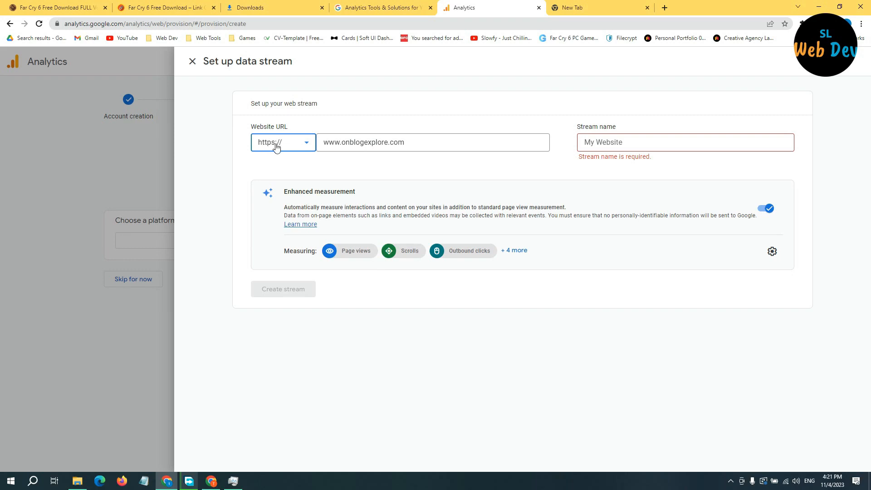
left_click(602, 143)
right_click(607, 144)
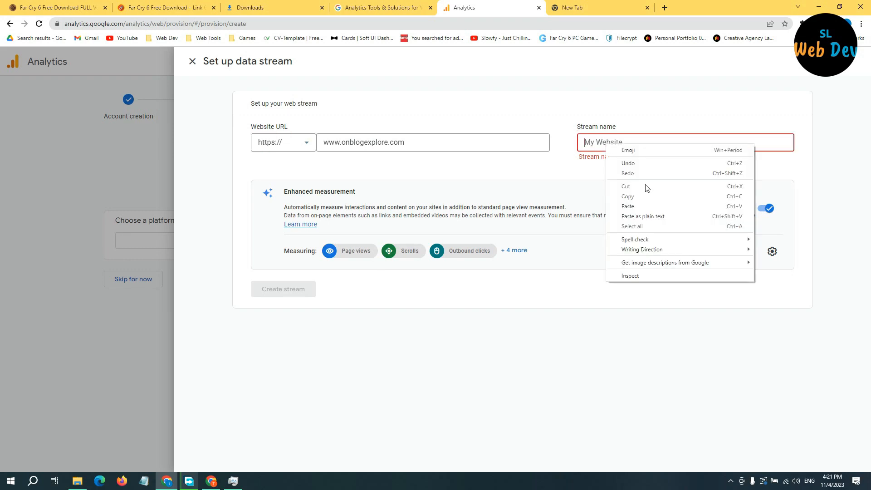
left_click(634, 205)
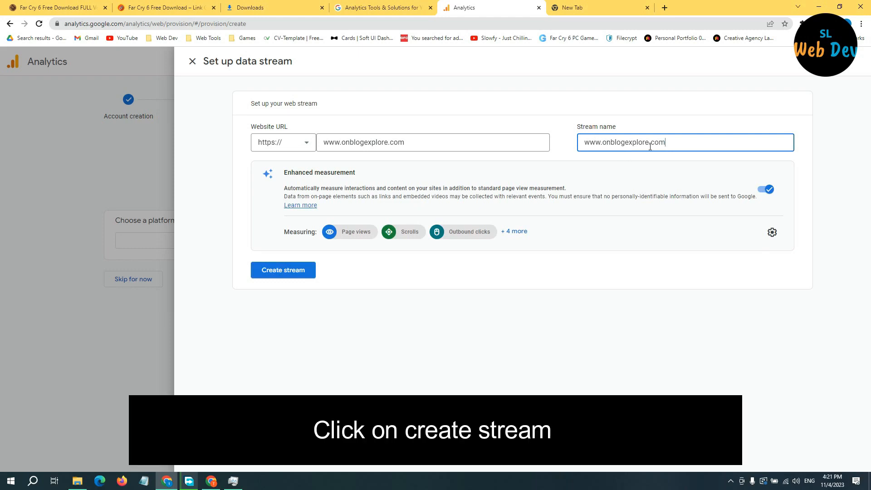
left_click(296, 271)
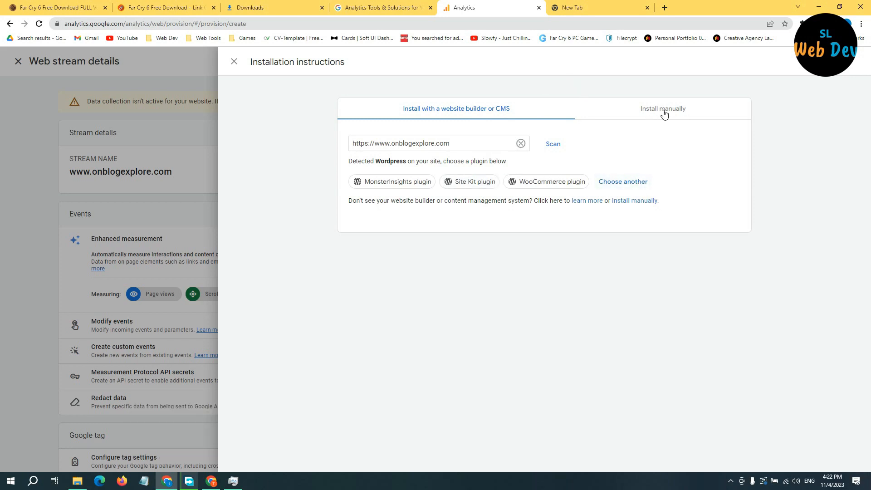
Show the manual installation instructions and copy the whole Google tag (gtag.js) script
left_click(663, 111)
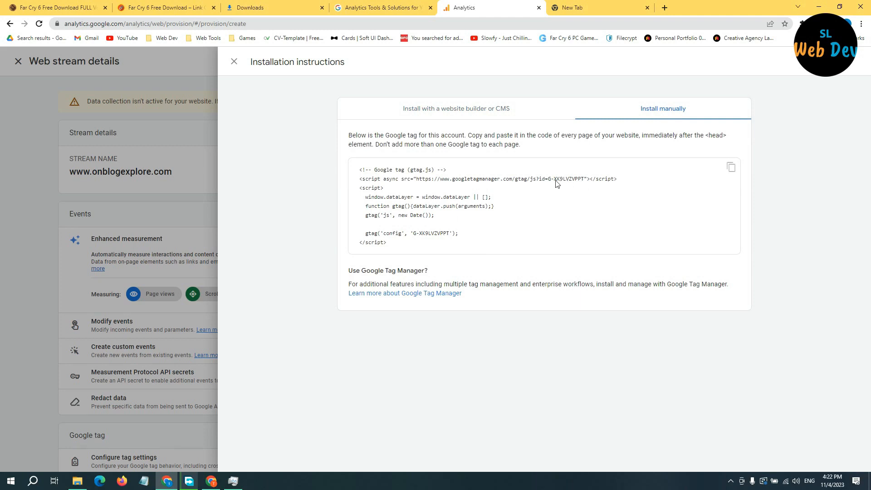
mouse_move(549, 179)
left_mouse_down()
mouse_move(579, 179)
mouse_move(564, 178)
left_mouse_up()
left_click(587, 180)
left_click(471, 186)
left_click_drag(360, 171, 491, 235)
left_click(490, 234)
left_click(731, 169)
Launch FileZilla and connect to the saved site onblogexplore.com from the Site Manager
left_click(11, 481)
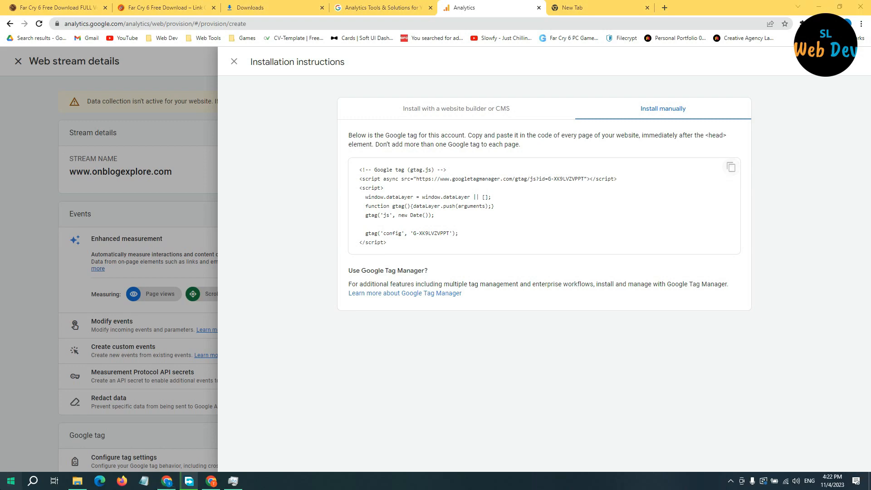
type("fil")
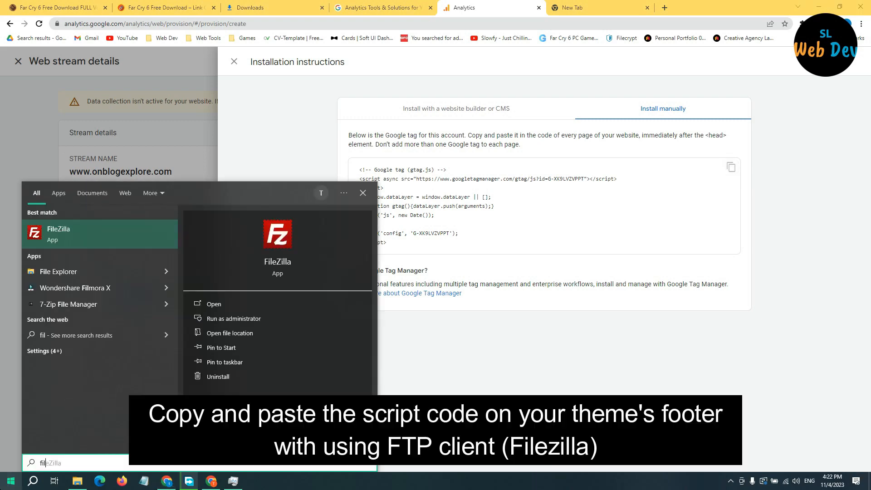
left_click(104, 245)
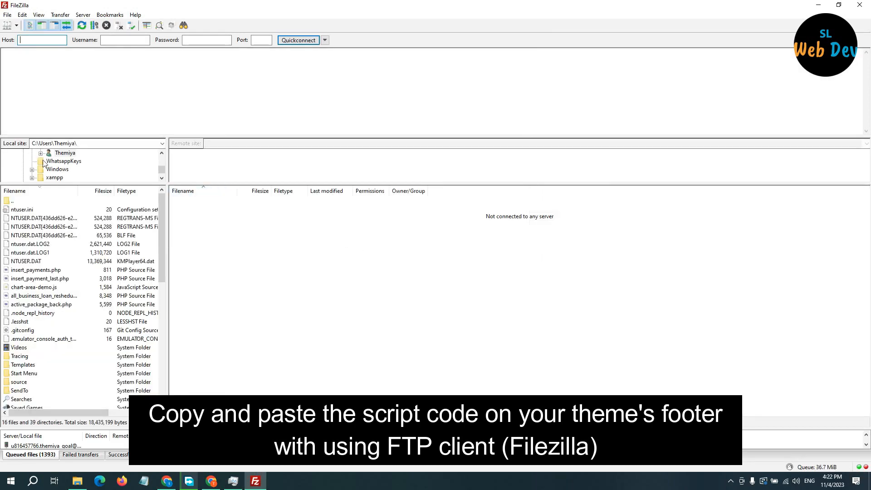
left_click(6, 27)
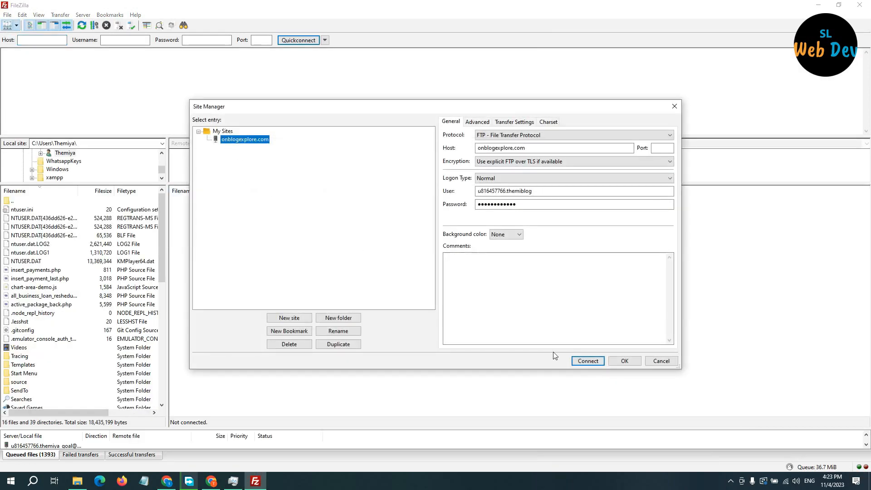
left_click(590, 362)
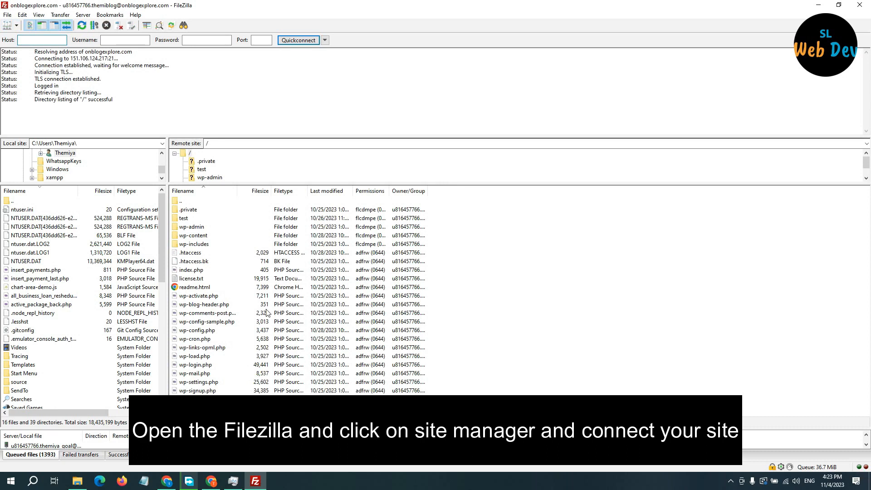
Open the remote theme folder /wp-content/themes/memory to reach its PHP files
double_click(201, 237)
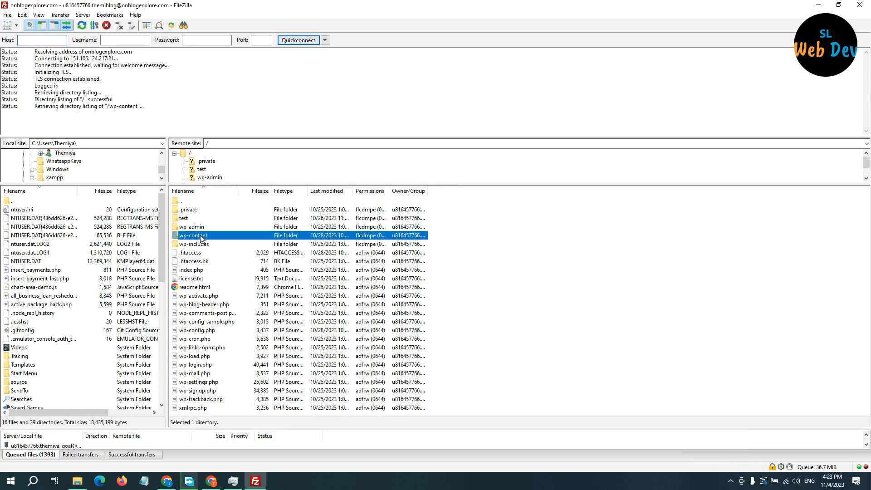
double_click(191, 238)
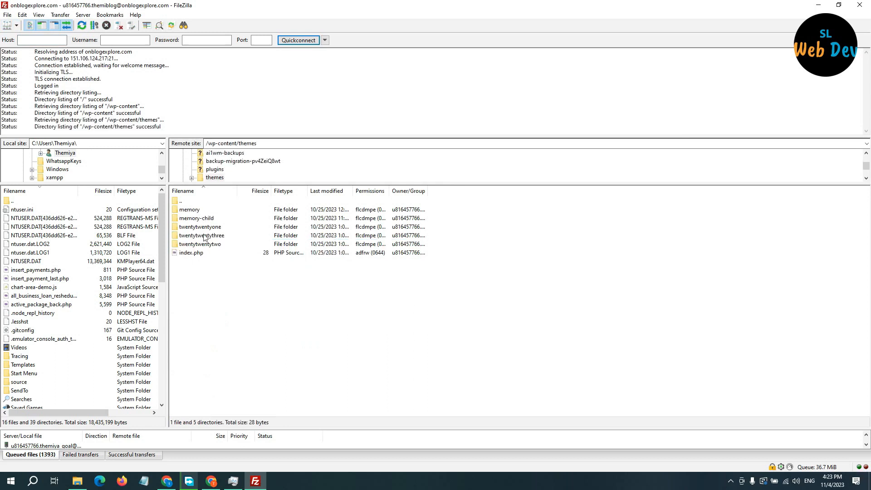
double_click(189, 213)
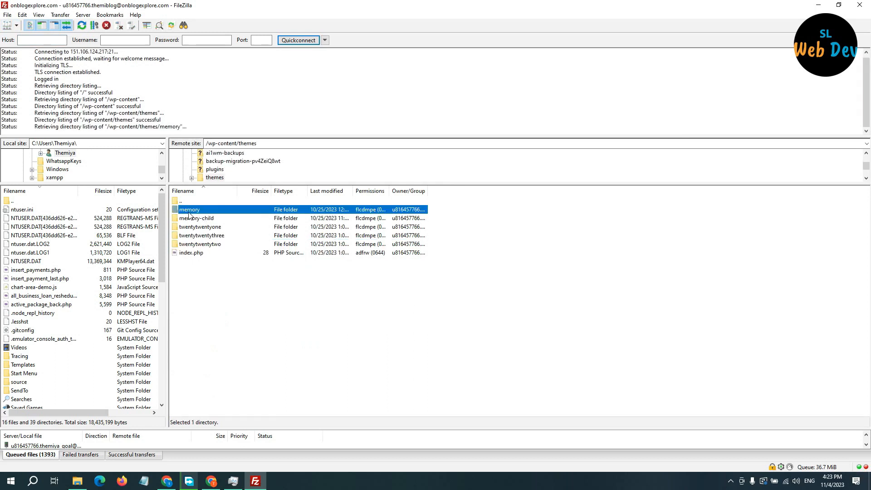
scroll(243, 336, "down", 1)
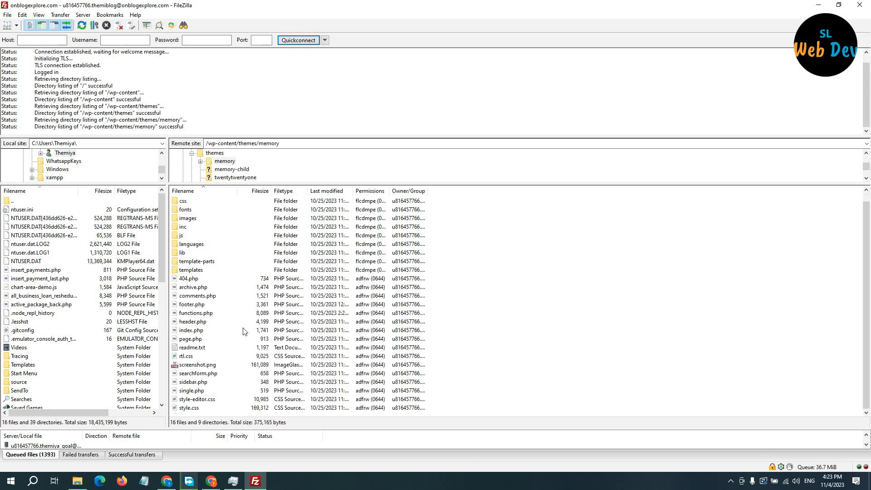
Open the theme's remote footer.php for editing in Visual Studio Code and dismiss the Release Notes page
left_click(193, 308)
right_click(193, 308)
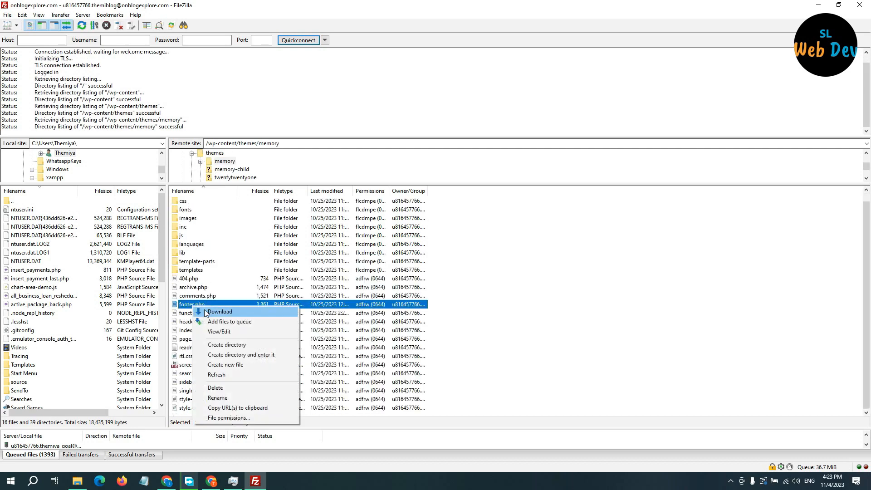
left_click(218, 332)
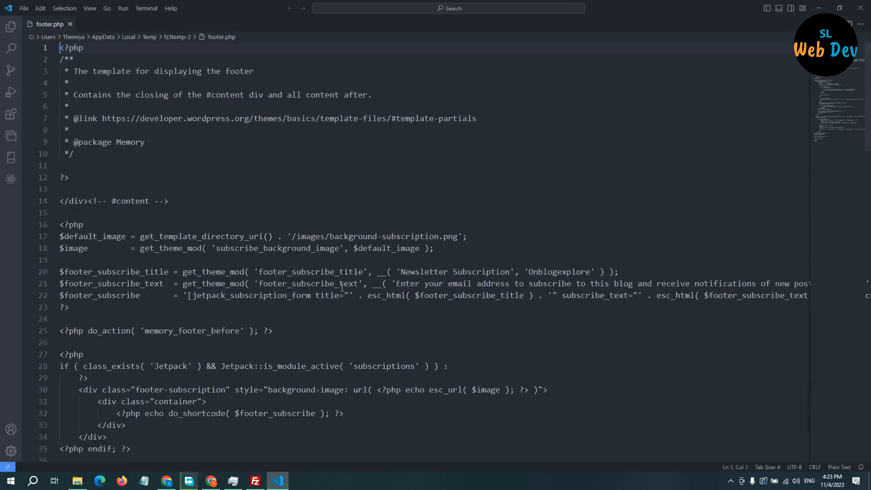
scroll(625, 194, "down", 6)
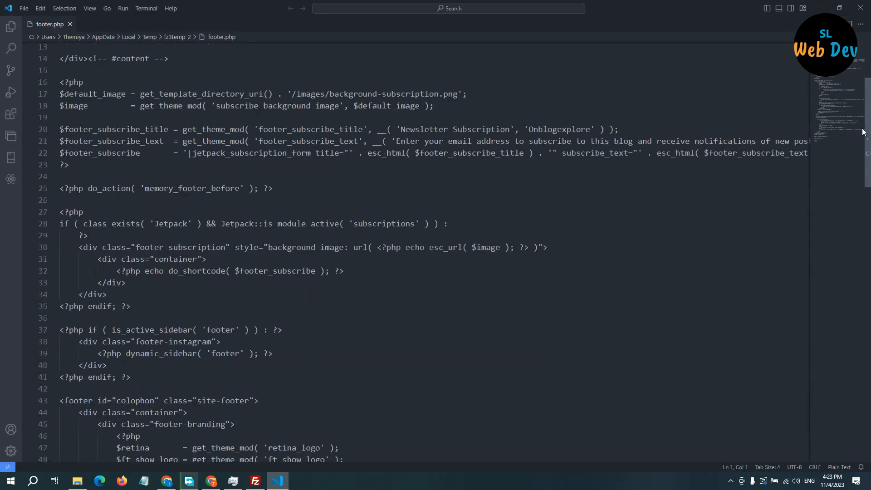
scroll(672, 327, "down", 20)
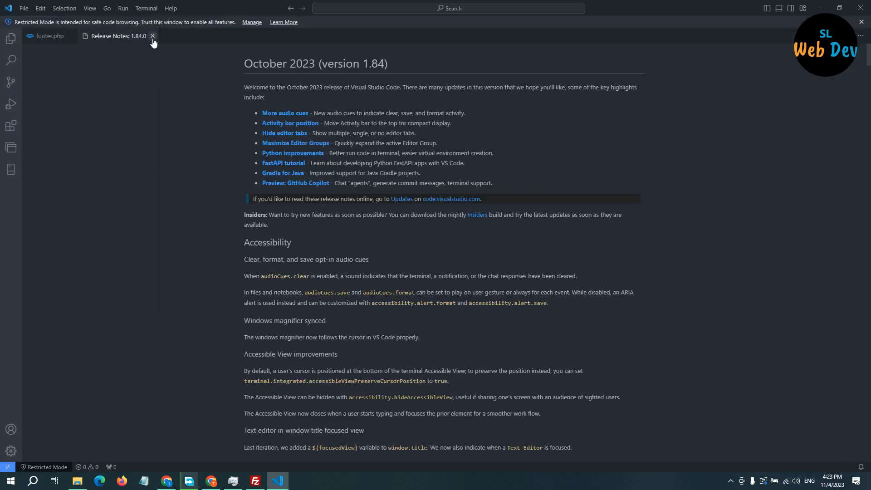
left_click(152, 36)
Paste the copied Google tag script on its own lines between the wp_footer() call and the closing body tag
left_click(82, 281)
left_click(178, 264)
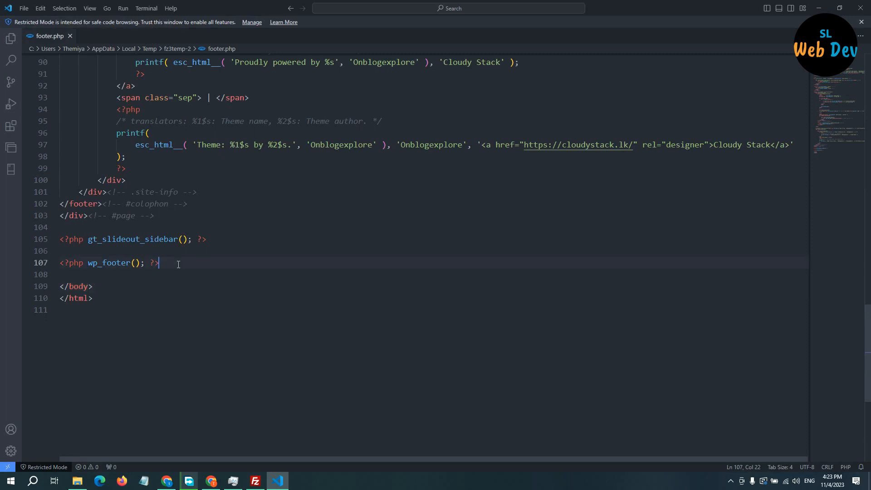
key("Return")
key("Return")
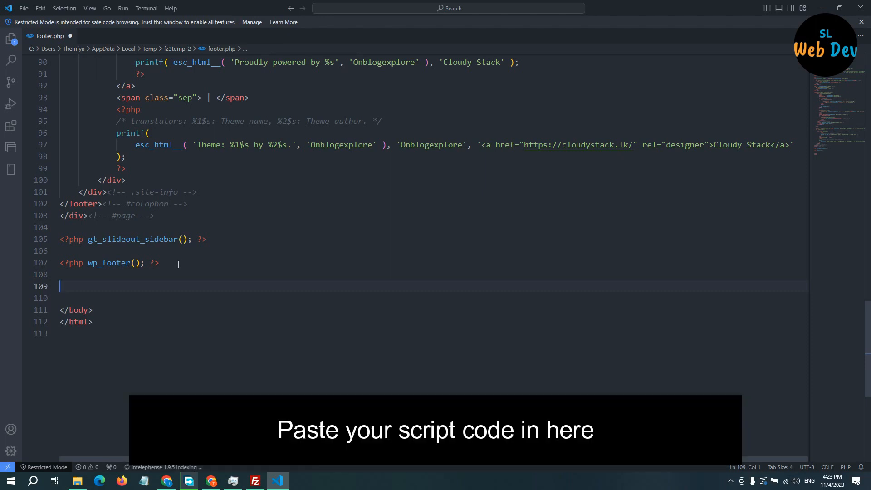
key("ctrl+v")
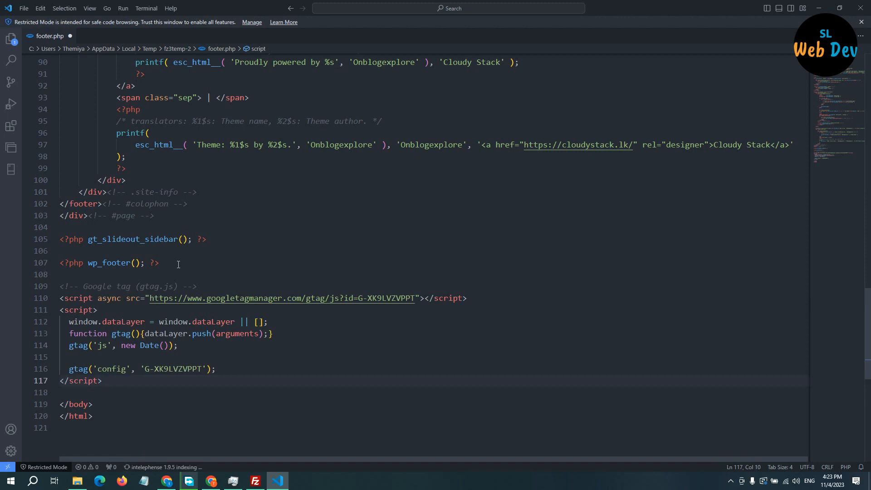
Save footer.php and upload the changed file back to the server through FileZilla
key("ctrl+s")
key("alt+Tab")
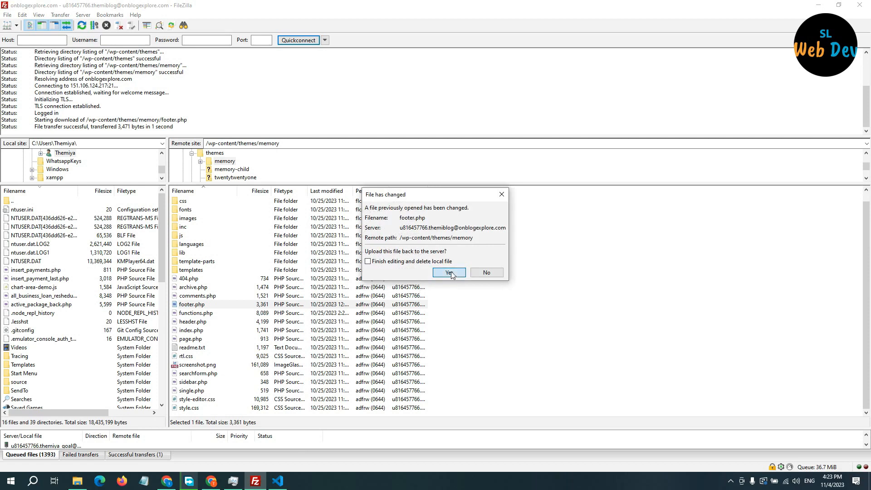
left_click(449, 272)
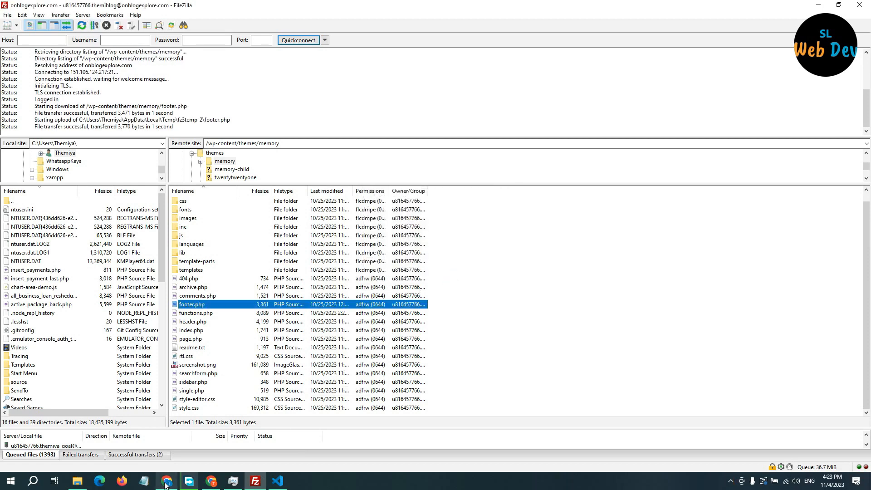
Switch to Google Analytics in Chrome and close the installation instructions and the web stream details
left_click(166, 482)
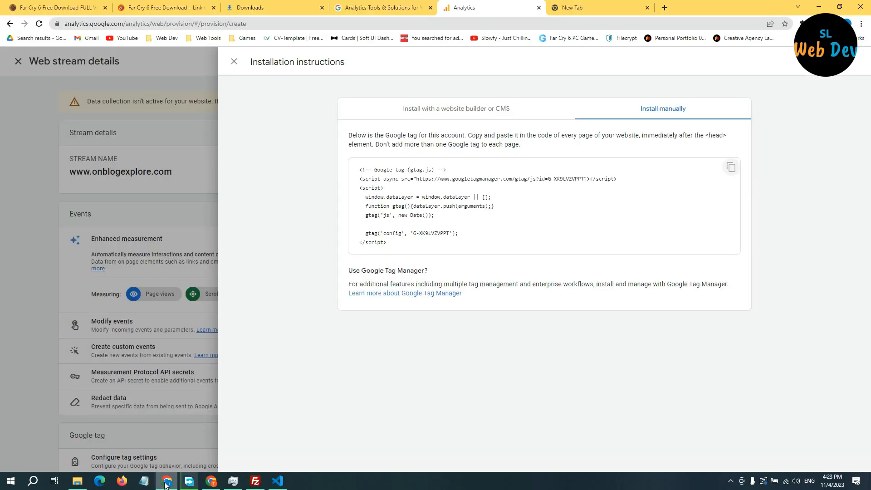
left_click(581, 3)
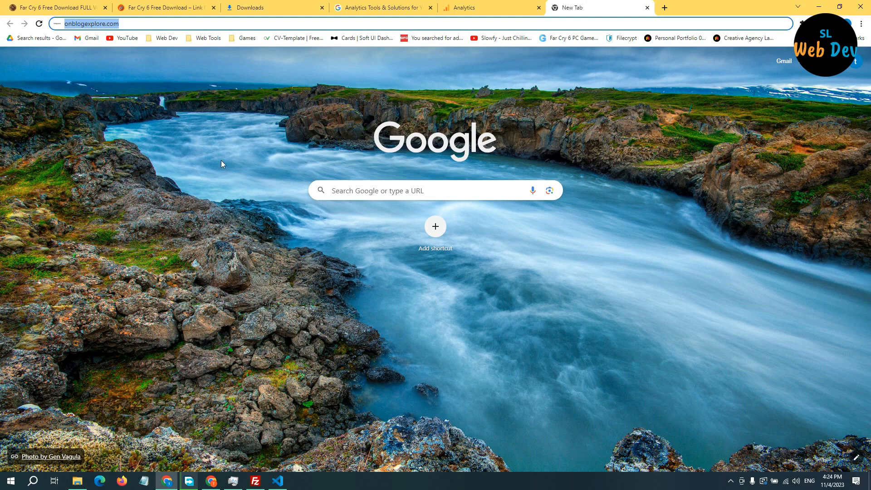
key("BackSpace")
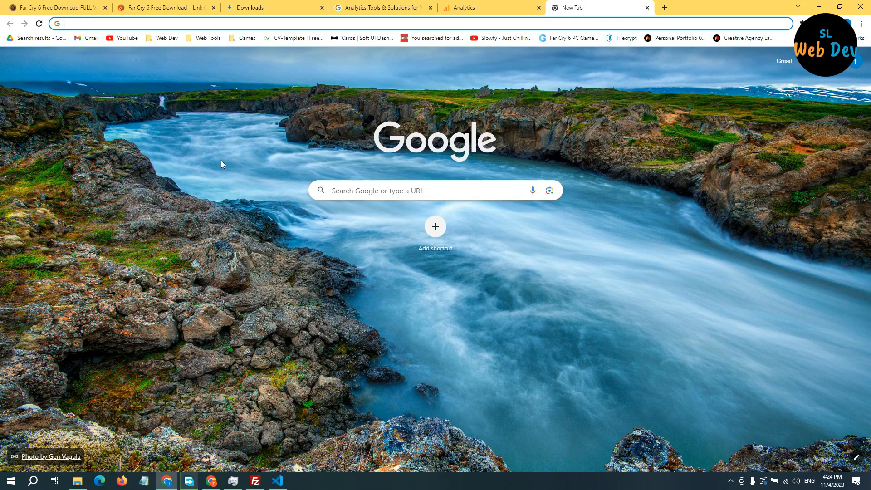
left_click(480, 13)
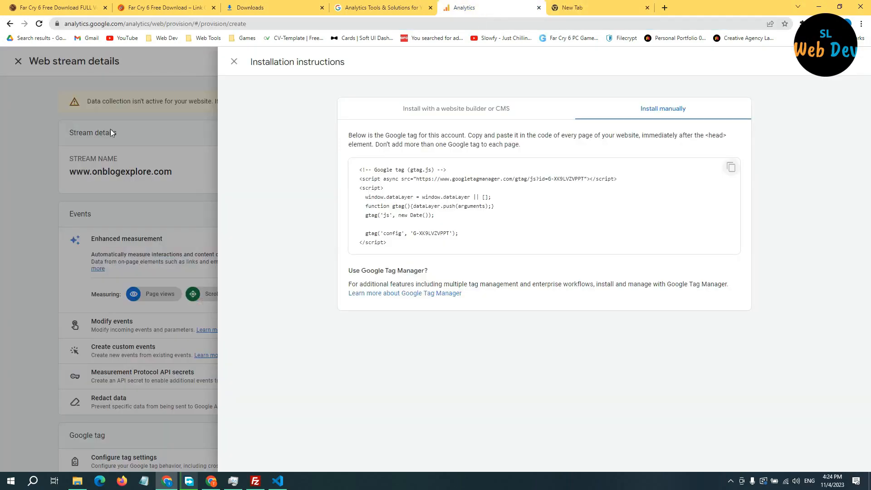
left_click(234, 62)
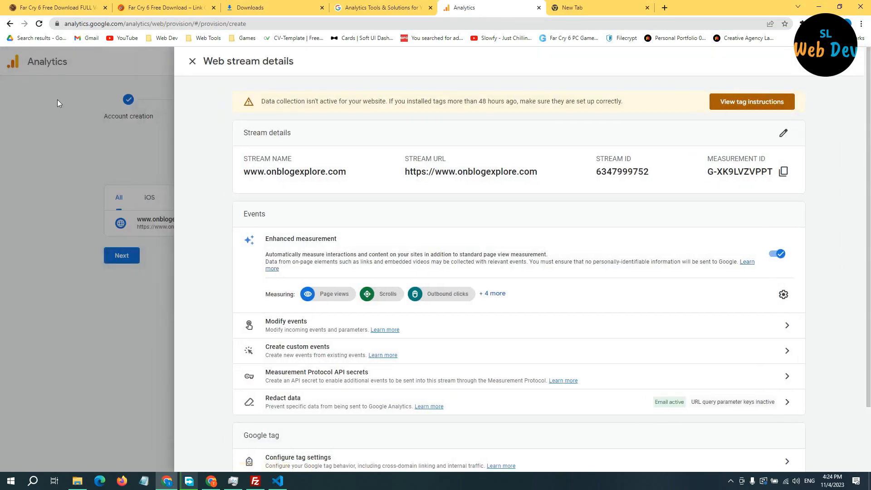
scroll(574, 329, "down", 3)
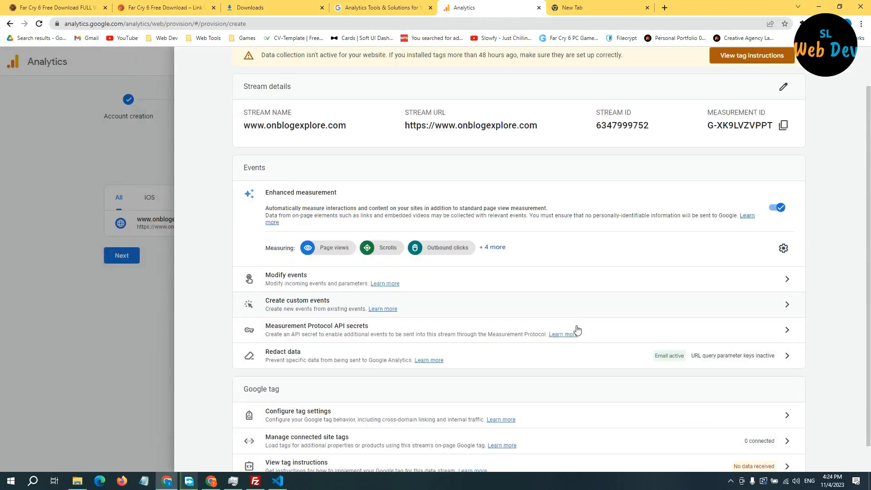
scroll(585, 294, "up", 3)
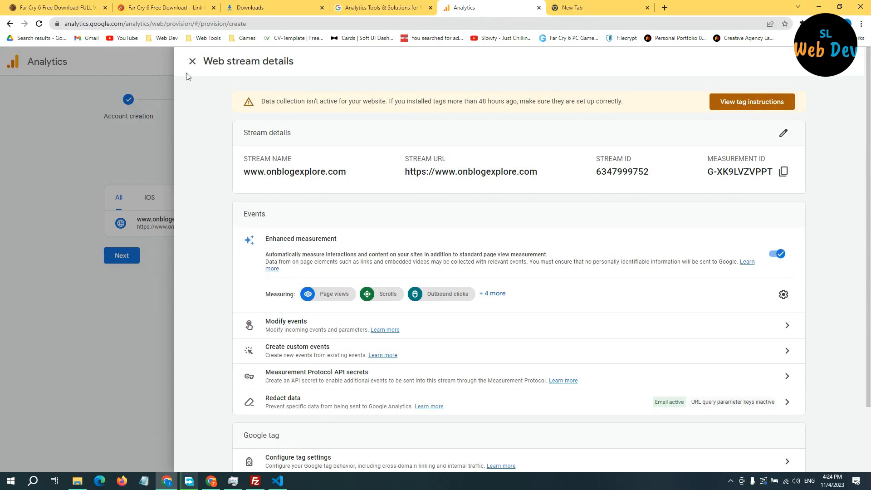
left_click(193, 61)
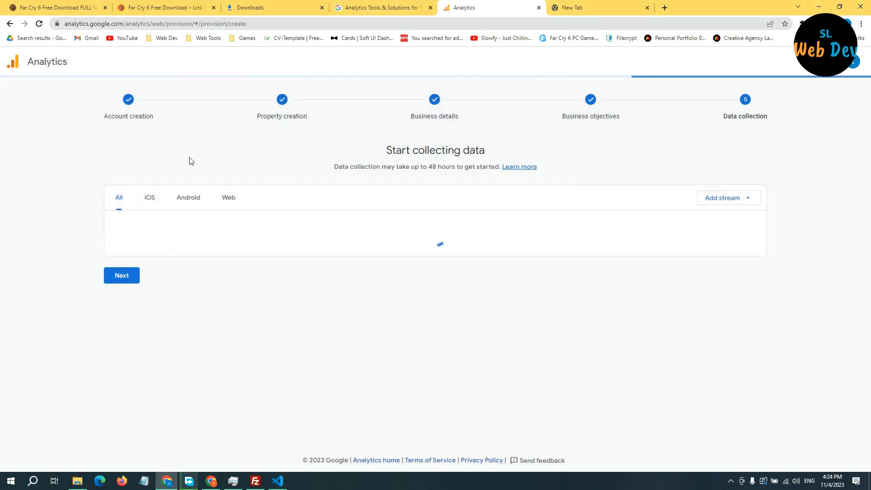
Finish the data collection setup through to Analytics Home and save the email communications preferences with every option unchecked
left_click(124, 273)
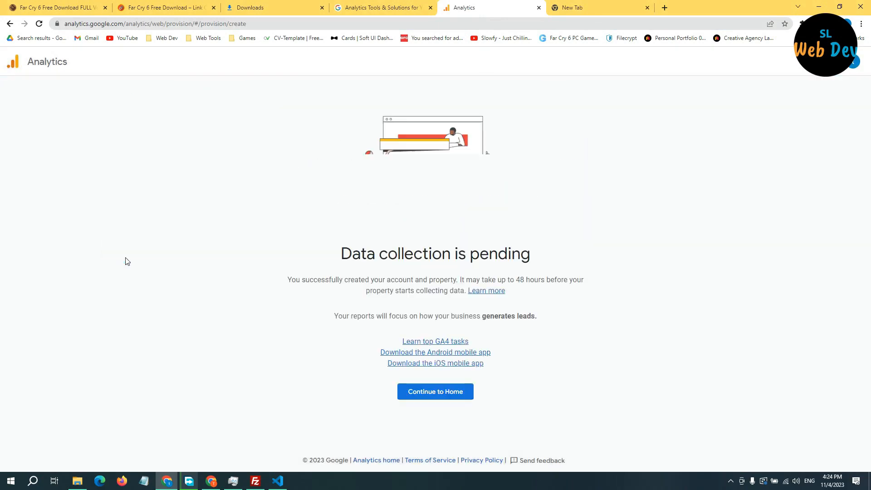
left_click(454, 393)
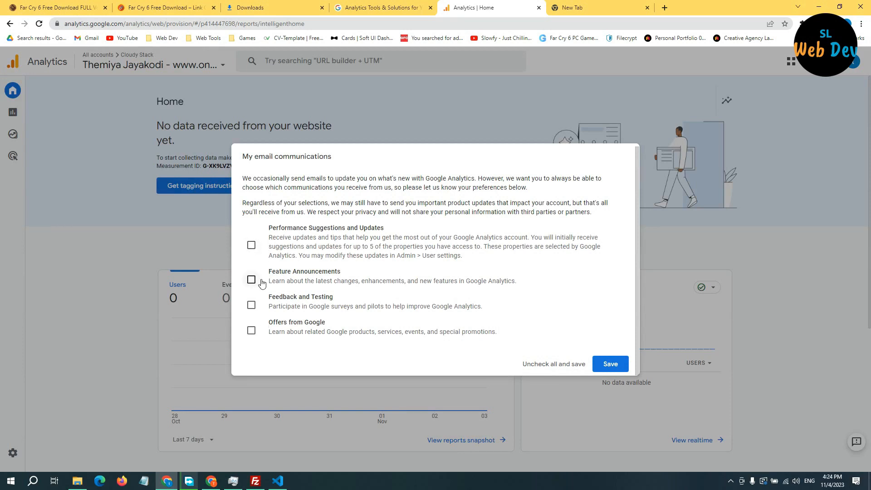
left_click(612, 365)
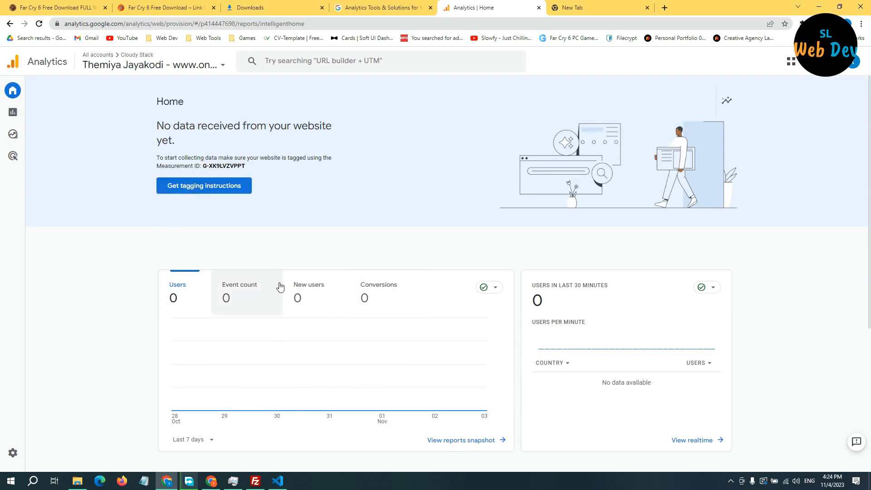
Look over the Analytics Home overview and account list, plus the Admin page's options for creating an account or property
scroll(280, 287, "down", 2)
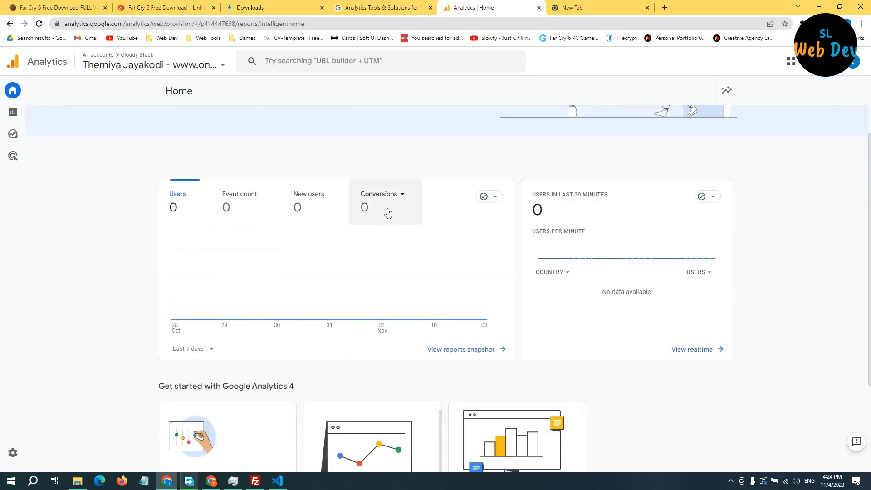
scroll(260, 239, "down", 3)
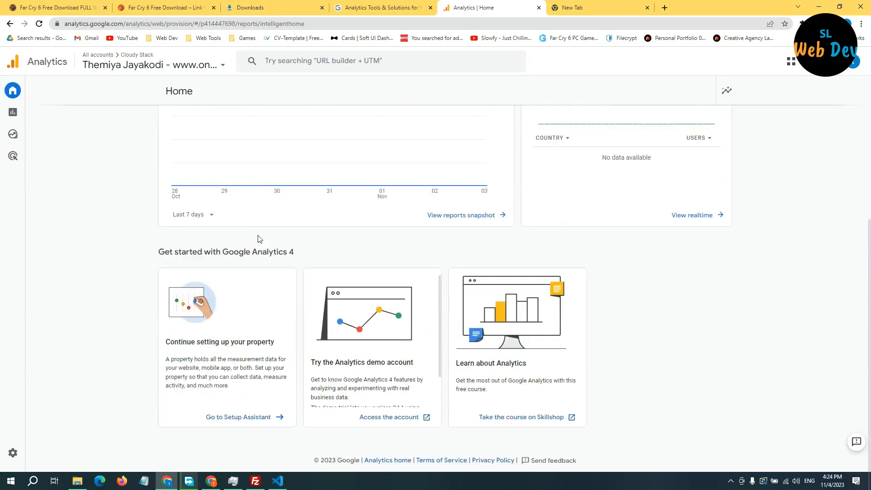
scroll(259, 239, "up", 5)
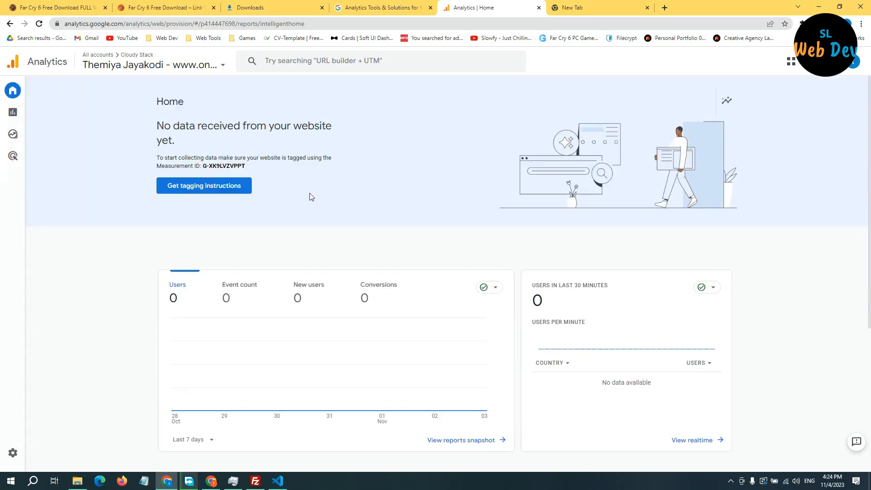
left_click(181, 66)
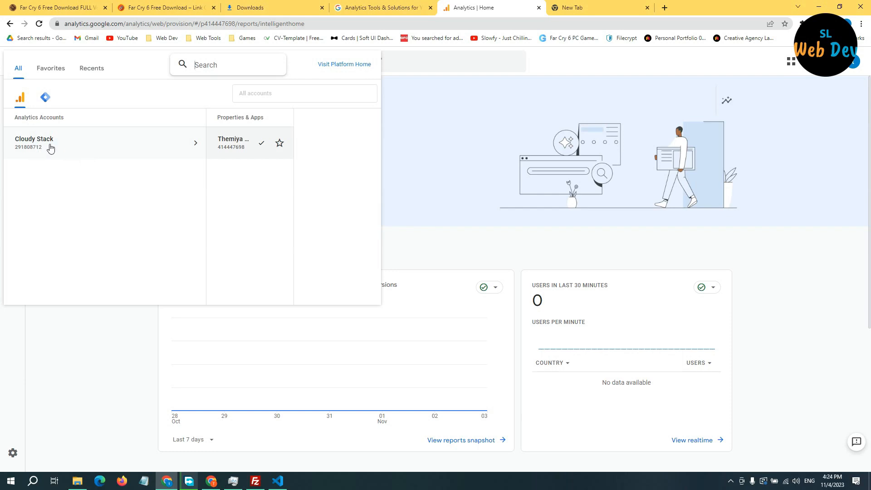
left_click(483, 169)
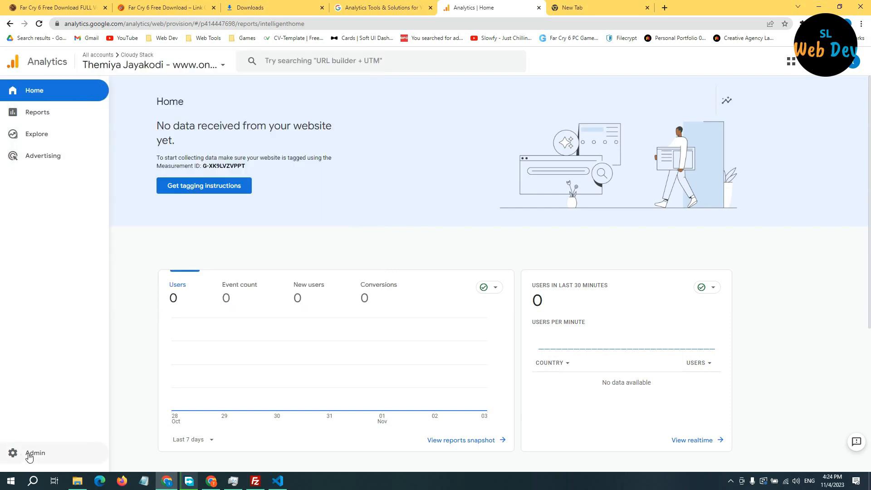
left_click(21, 455)
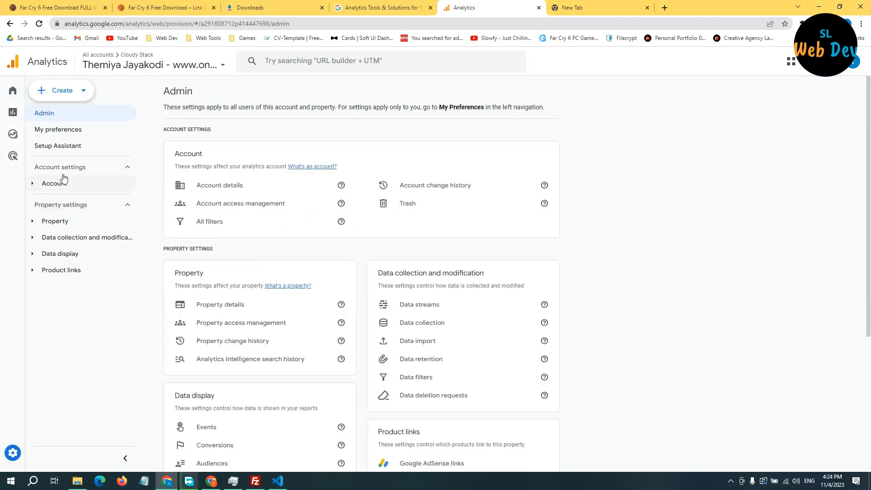
left_click(83, 91)
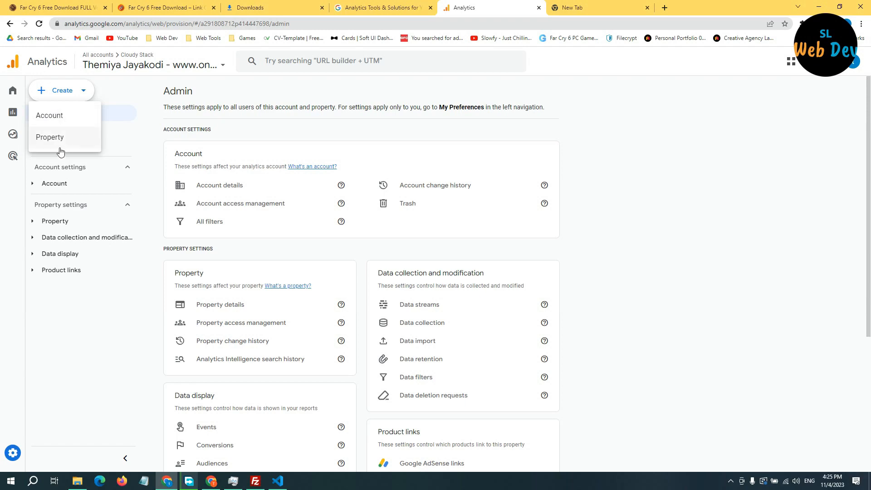
Search Google for "google search console" in the empty browser tab, open Google Search Console Tools and start its property setup
left_click(563, 8)
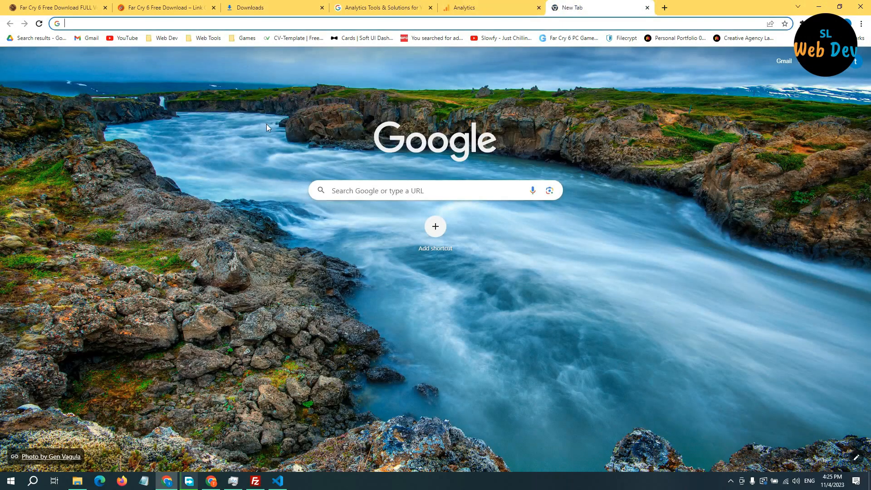
type("google")
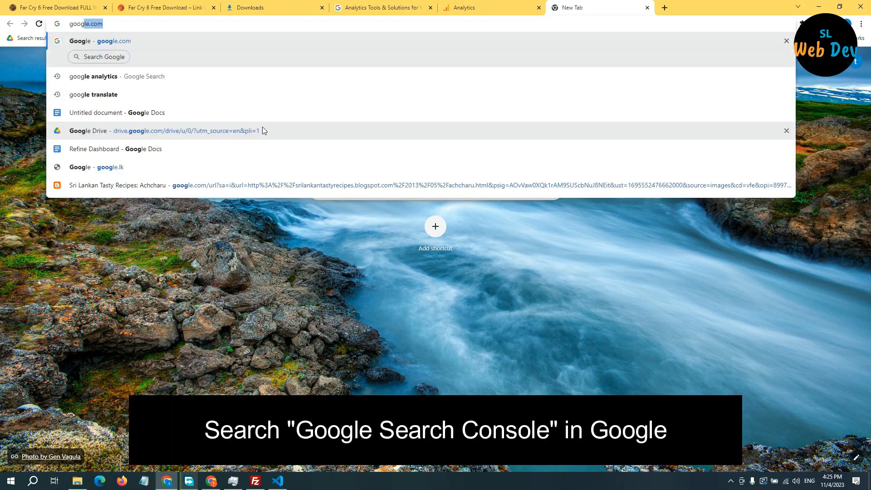
type(" sea")
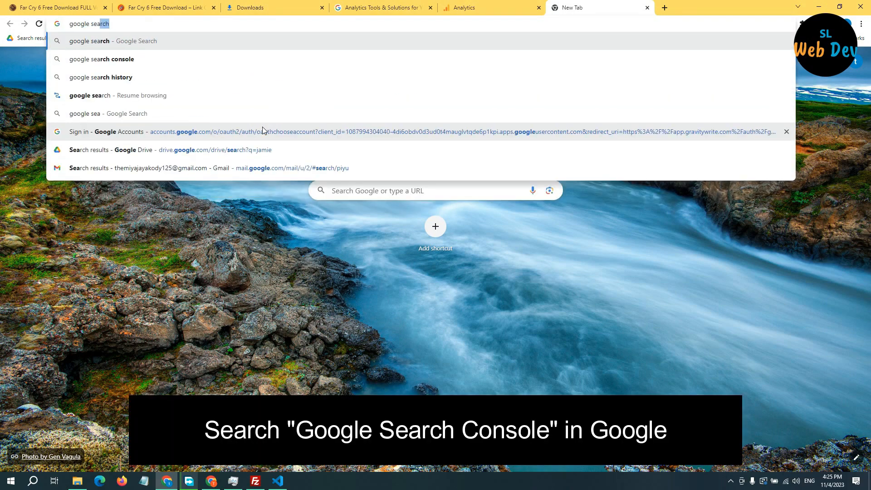
type("rch console")
key("Return")
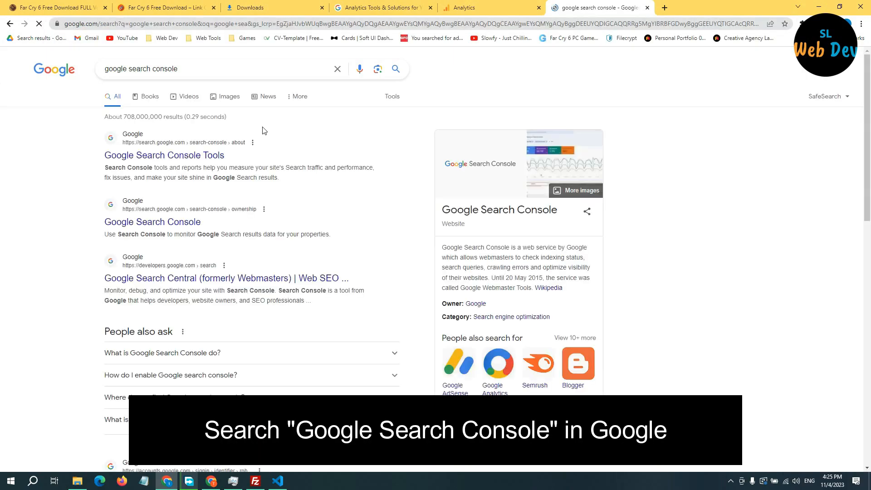
left_click(160, 156)
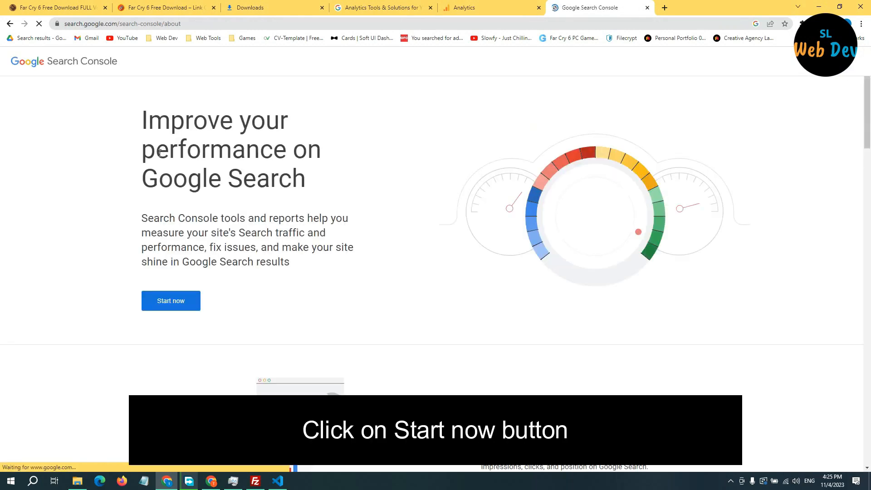
left_click(168, 306)
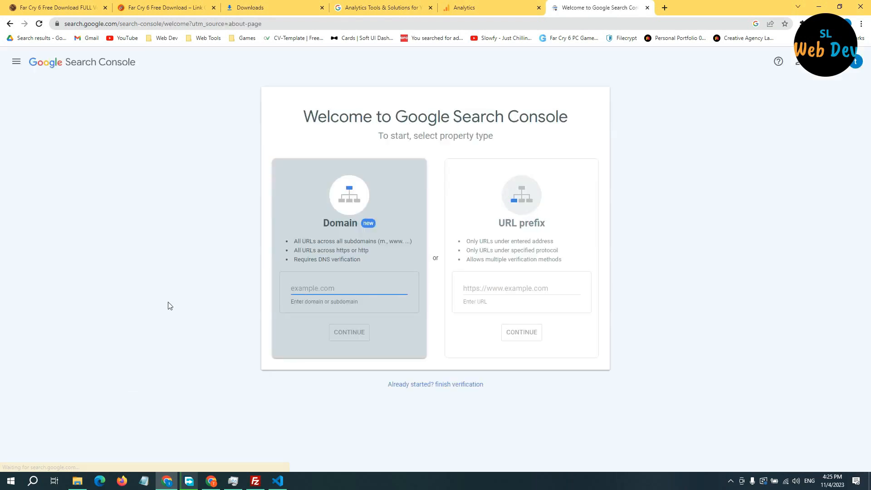
left_click(495, 288)
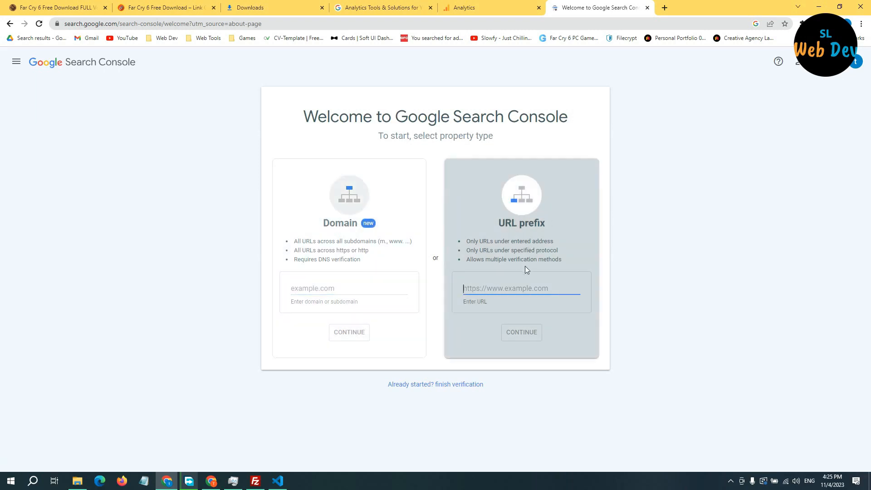
key("ctrl+v")
key("ctrl+a")
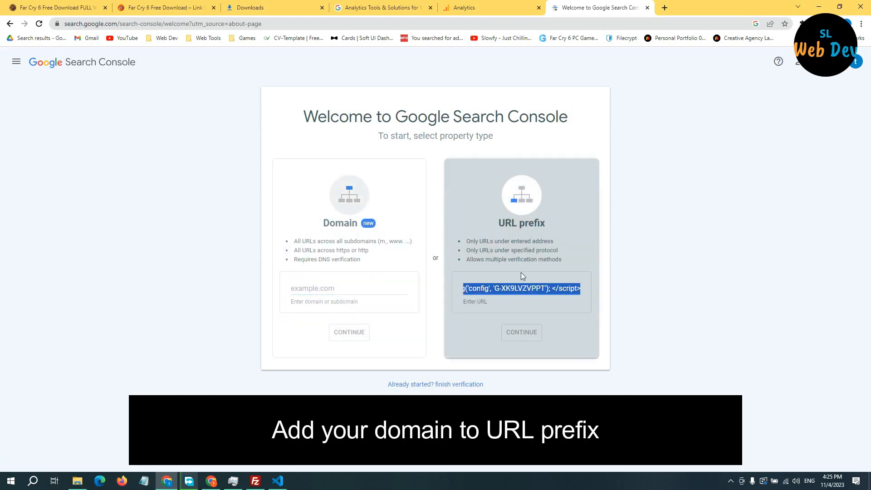
key("BackSpace")
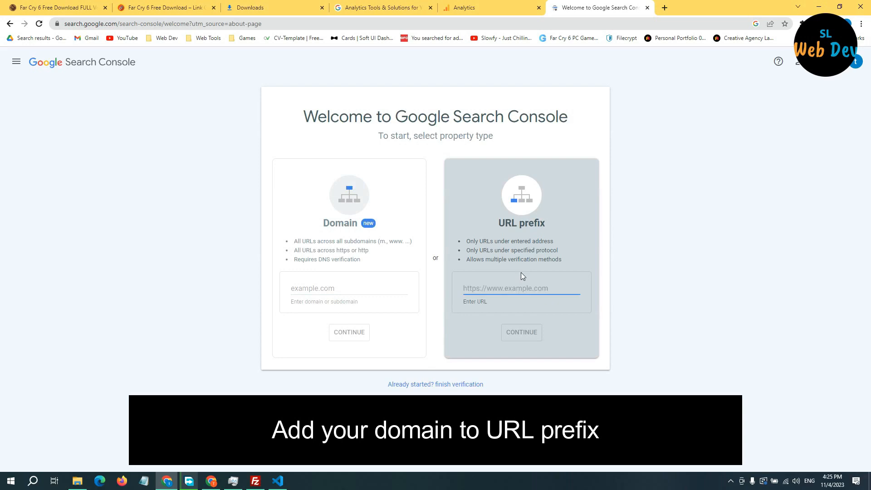
left_click(665, 8)
type("o")
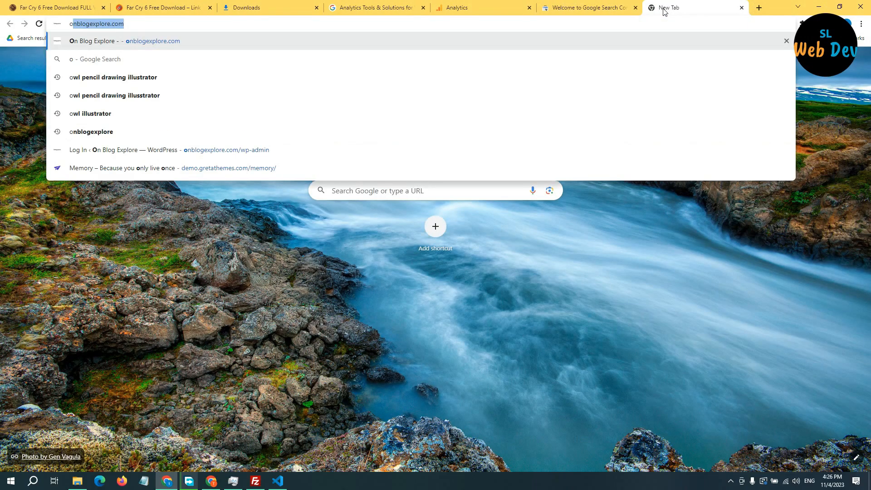
key("ctrl+a")
key("ctrl+c")
left_click(637, 2)
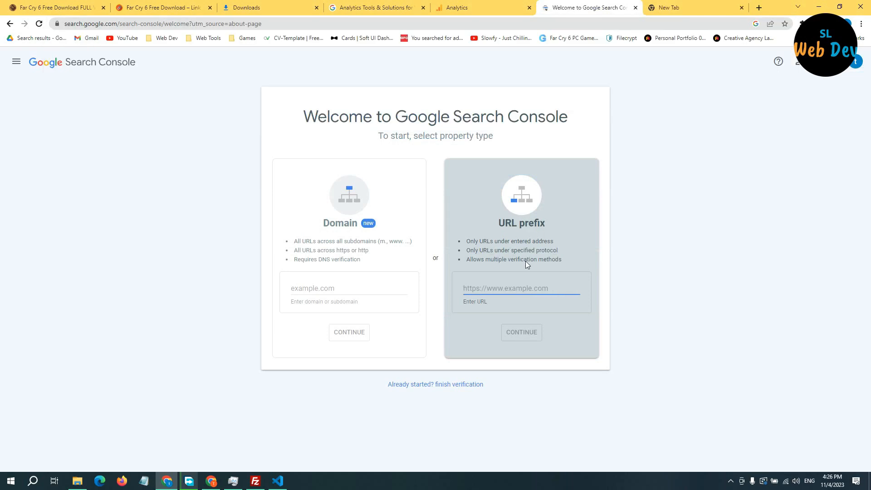
key("ctrl+v")
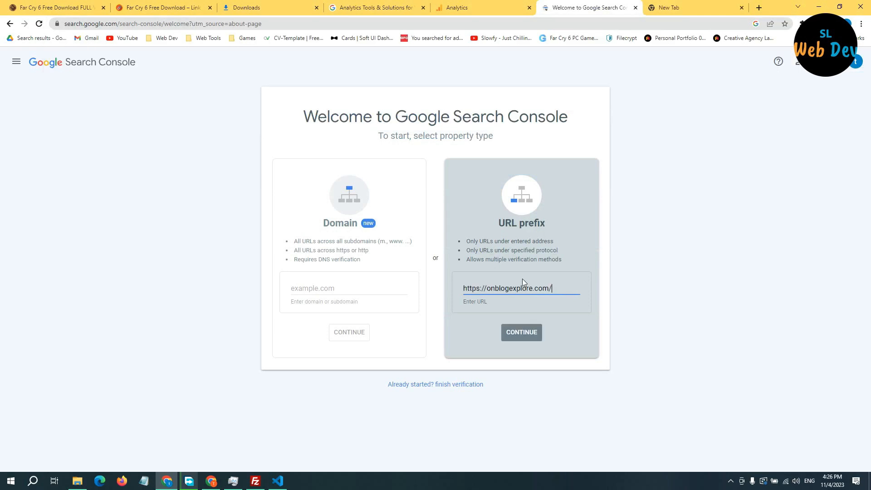
left_click(522, 333)
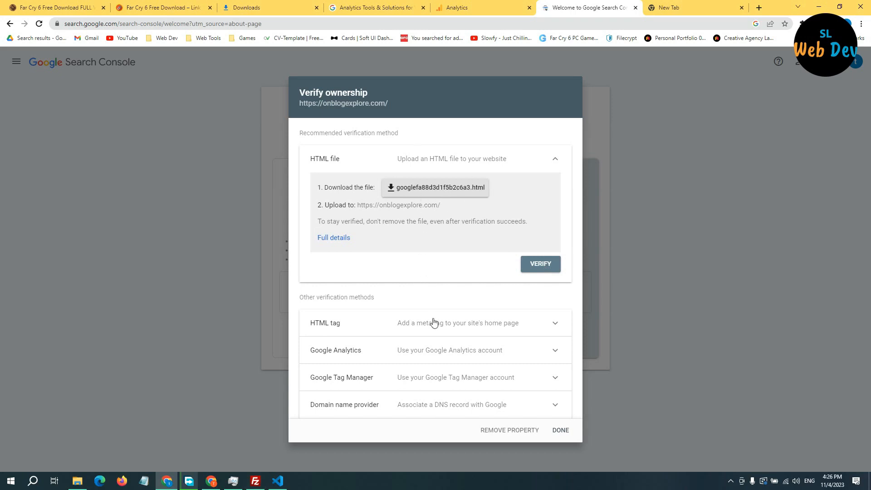
Expand the HTML tag verification method, download the HTML verification file and select it in the Downloads folder
left_click(450, 324)
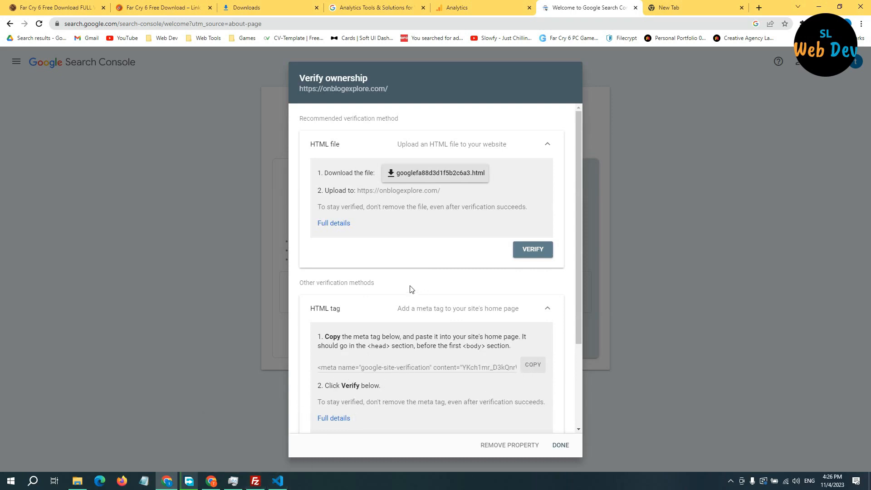
left_click(433, 176)
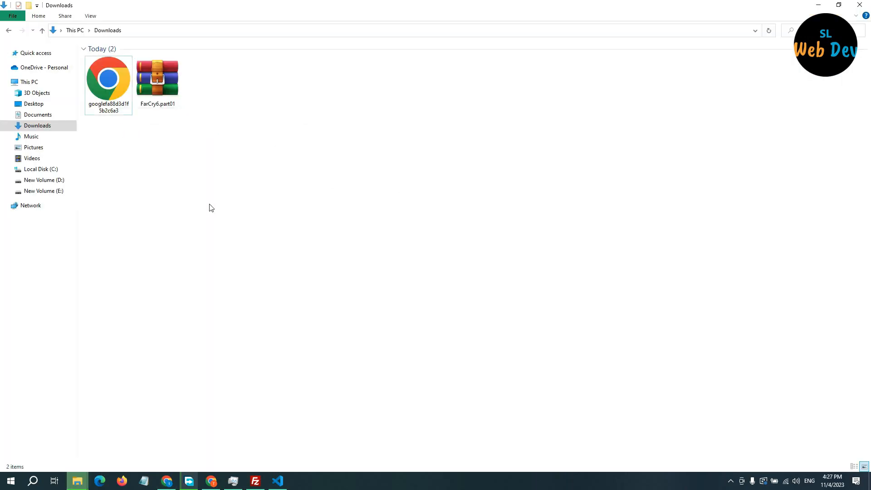
left_click(113, 94)
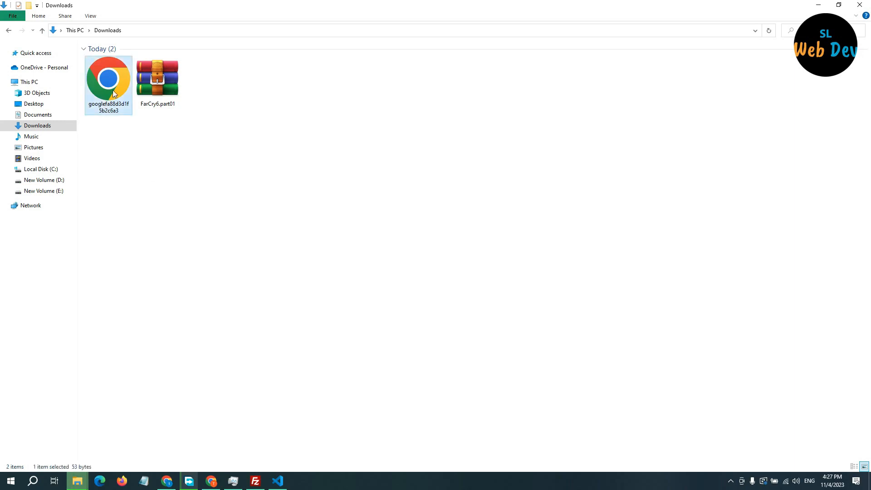
Switch to FileZilla, place its window beside the downloaded file and go up from the memory theme folder to the remote root directory
left_click(261, 479)
left_click_drag(423, 4, 513, 39)
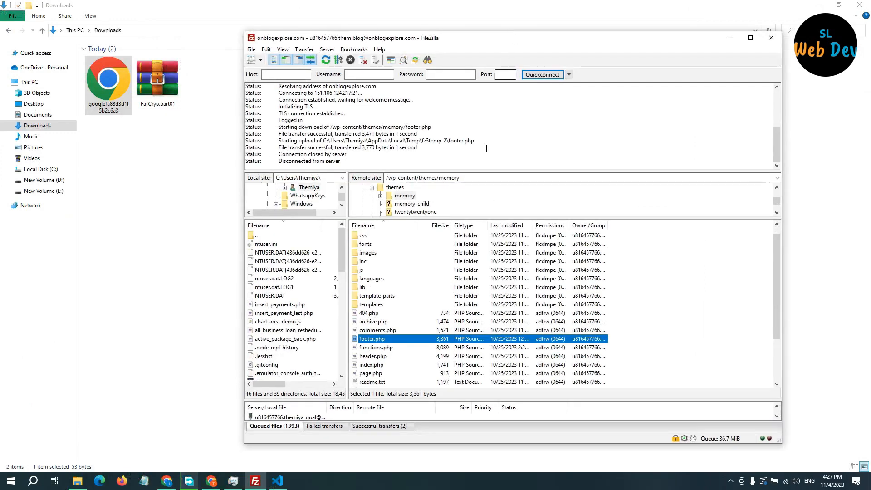
scroll(421, 332, "up", 1)
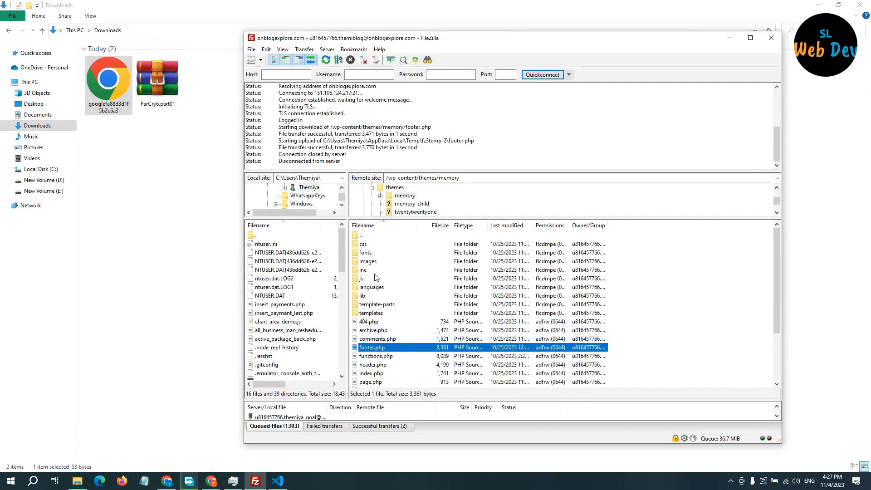
double_click(375, 236)
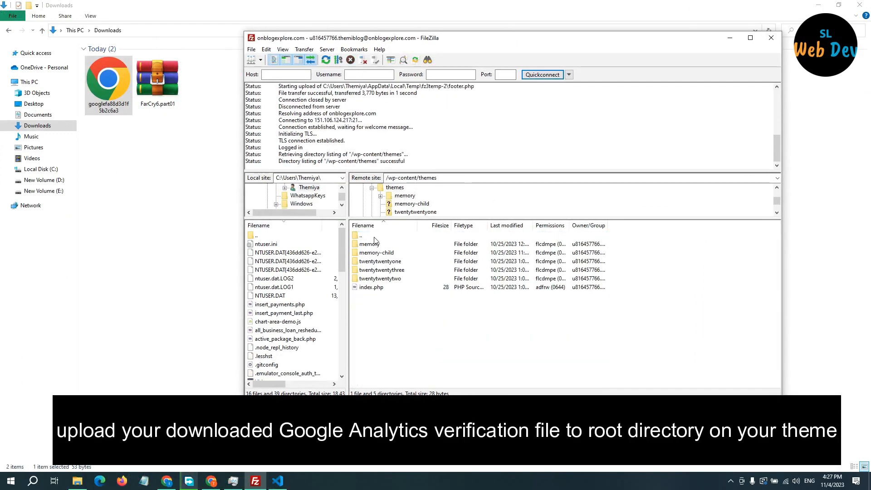
double_click(375, 237)
double_click(376, 236)
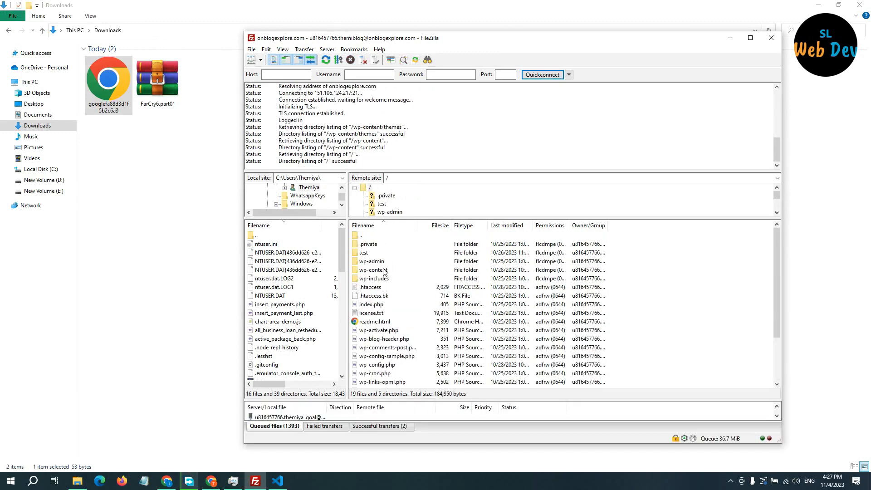
Upload the HTML verification file from the Downloads folder into the remote site's root directory
scroll(381, 248, "down", 2)
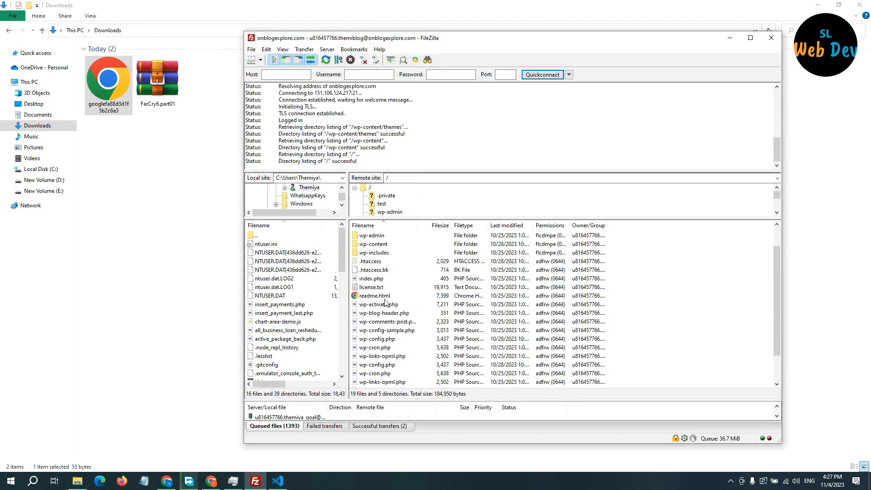
scroll(407, 309, "down", 1)
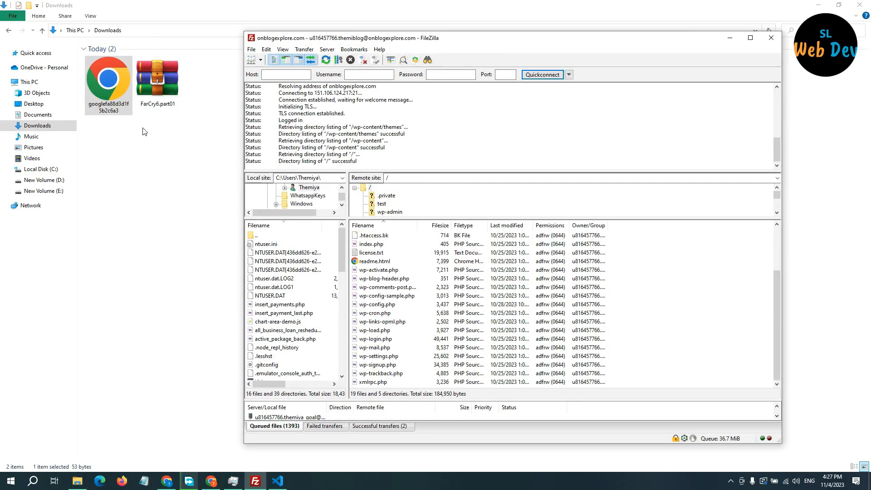
left_click_drag(109, 82, 422, 305)
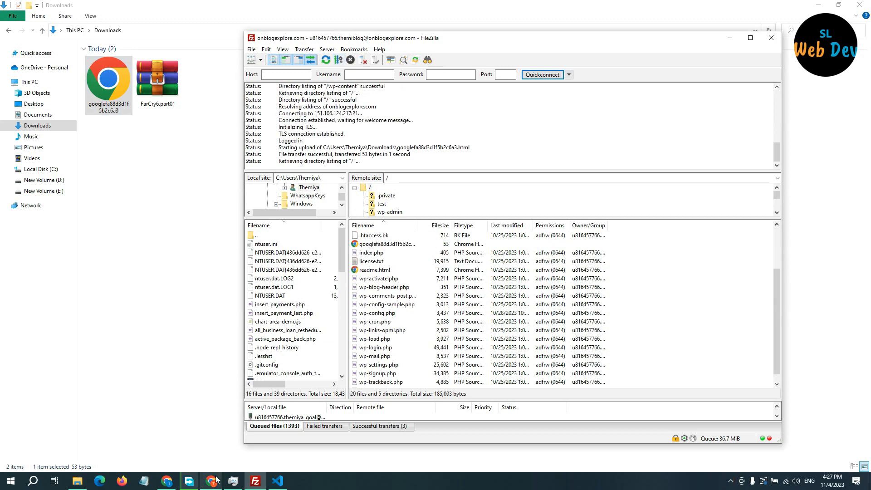
mouse_move(216, 480)
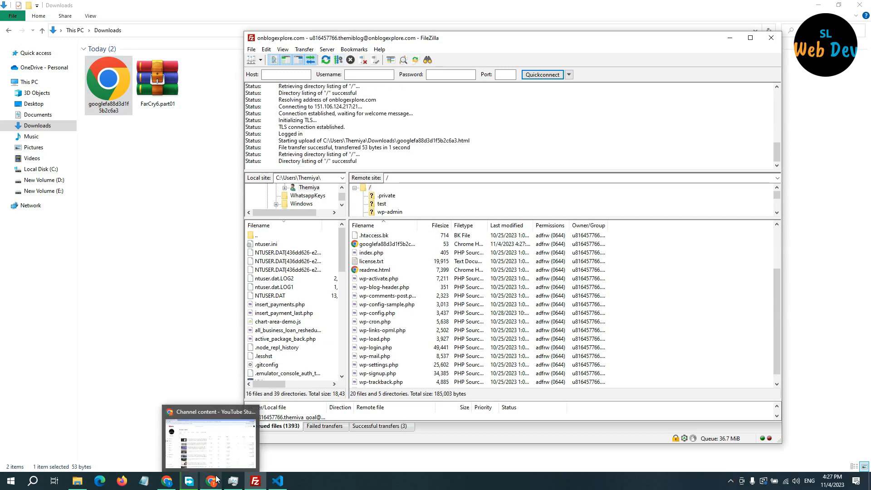
left_click(167, 481)
left_click(524, 254)
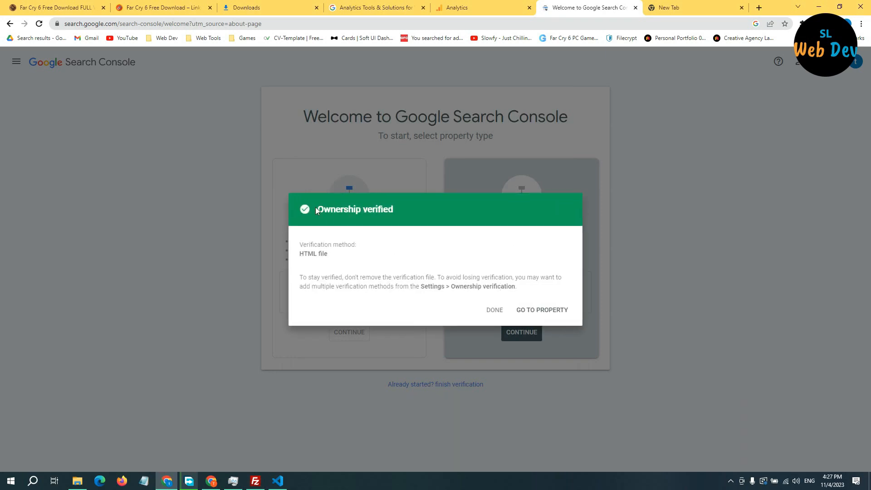
left_click_drag(315, 207, 393, 210)
left_click(403, 216)
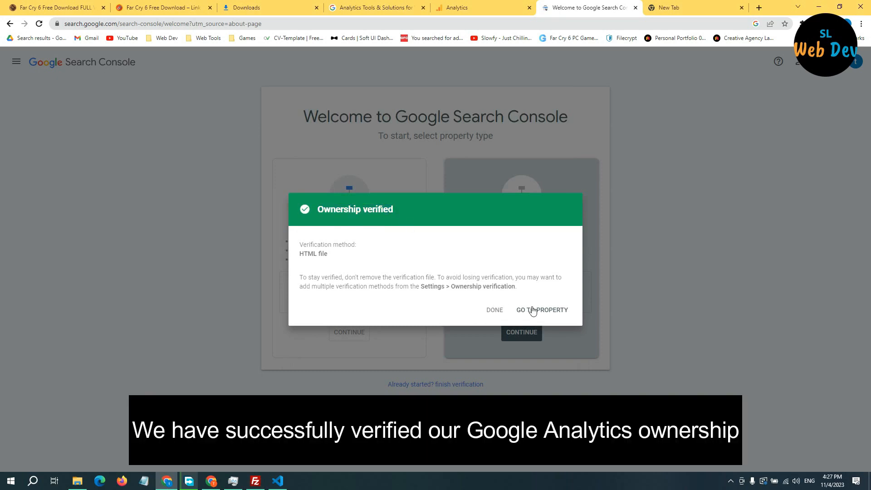
Go to the verified property, start past the Search Console welcome message and open its Sitemaps page
left_click(543, 312)
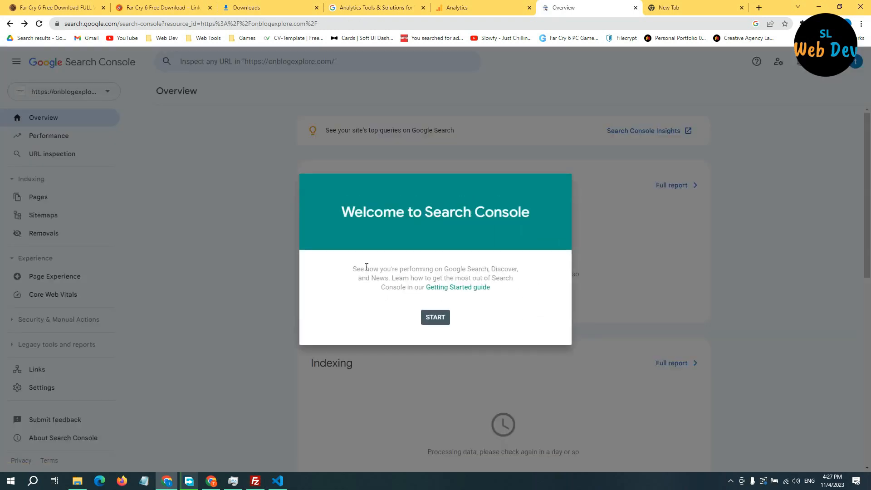
left_click(440, 319)
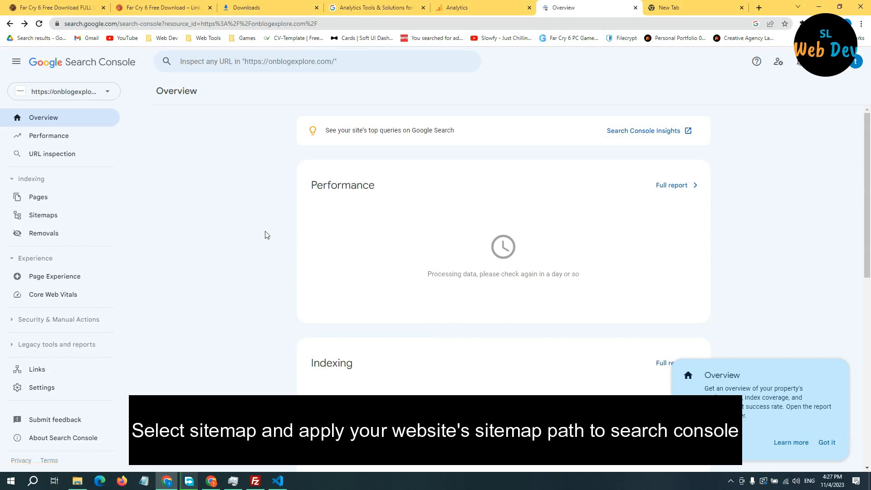
left_click(46, 221)
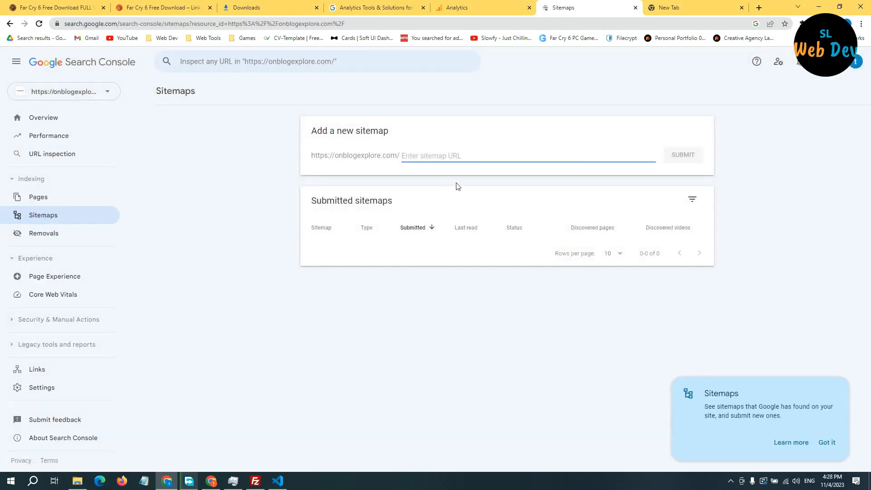
Open onblogexplore.com/sitemap.xml in the other browser tab
left_click(688, 6)
left_click(136, 23)
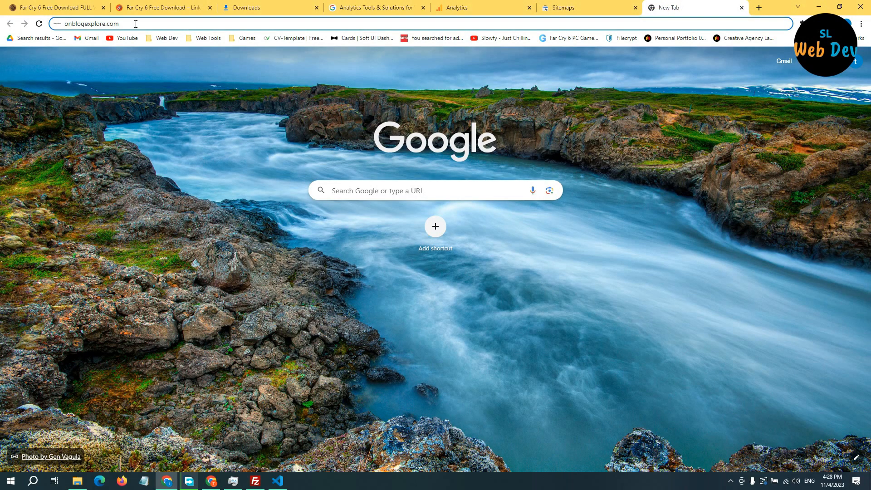
type("/stie")
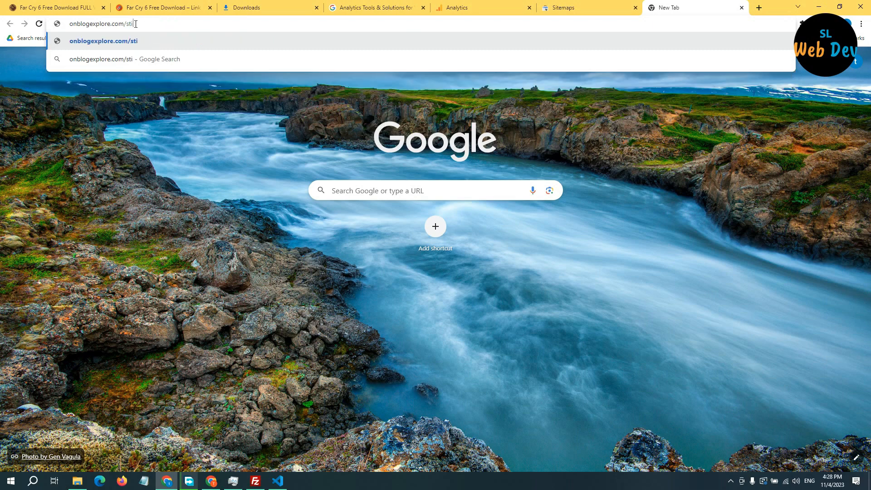
key("BackSpace")
key("BackSpace")
key("BackSpace")
type("itwe")
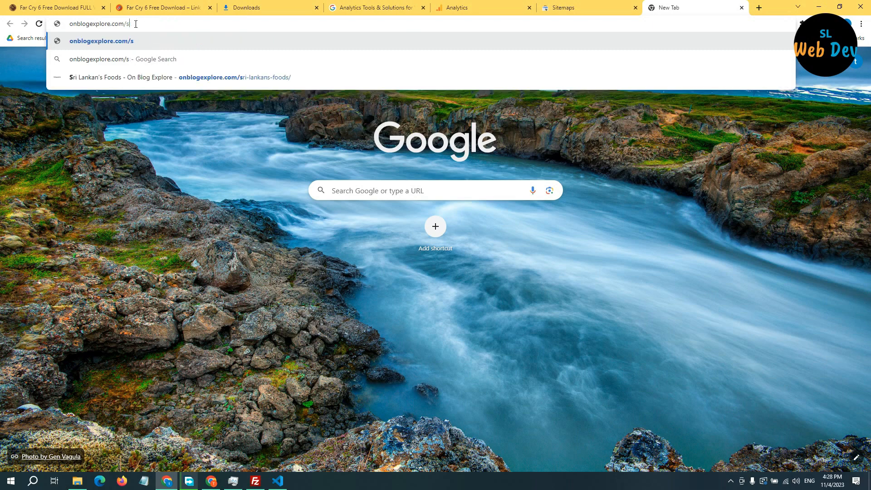
key("BackSpace")
key("BackSpace")
type("e")
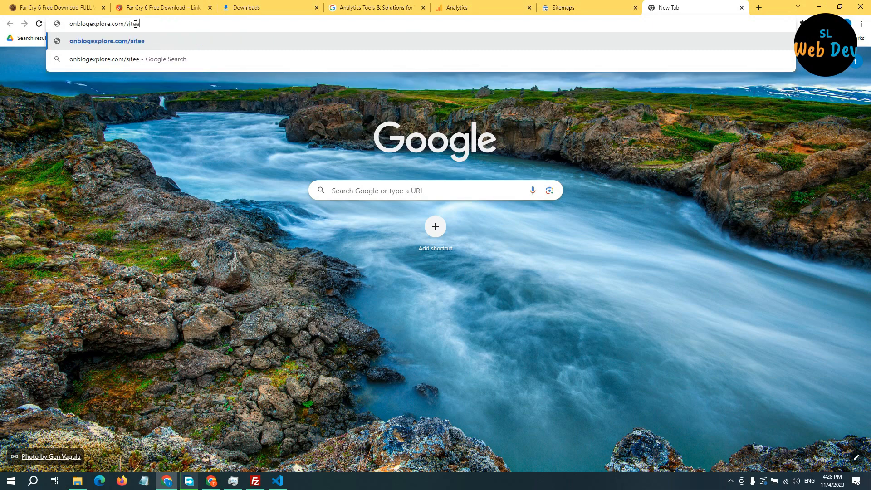
key("BackSpace")
type("map.xml")
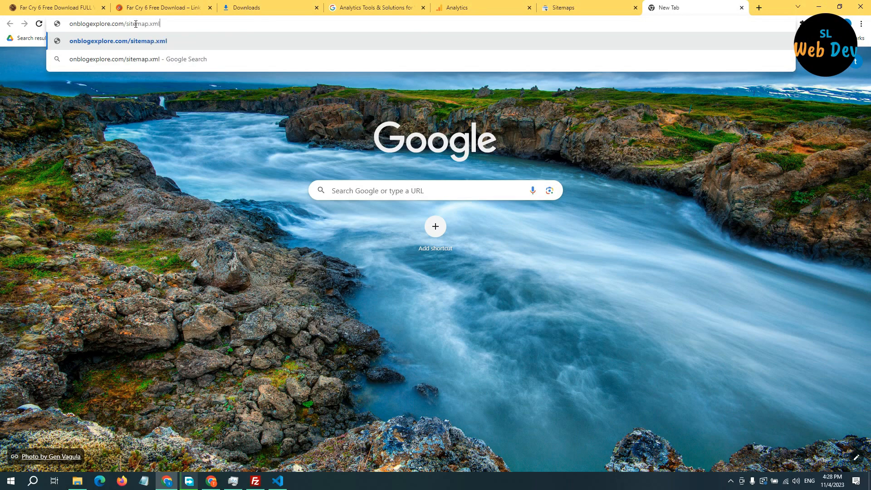
key("Return")
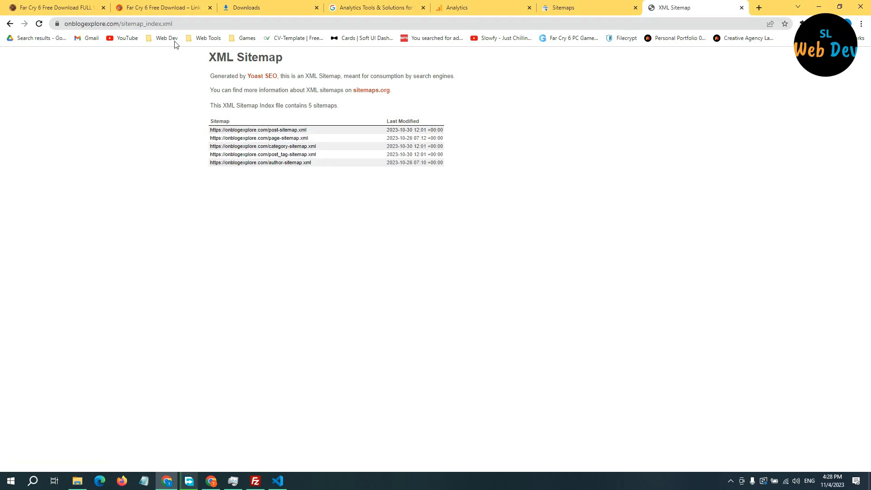
Copy the path sitemap_index.xml from the sitemap's address, submit it as a new sitemap in Search Console and dismiss the confirmation
left_click(195, 24)
left_click_drag(195, 23, 146, 26)
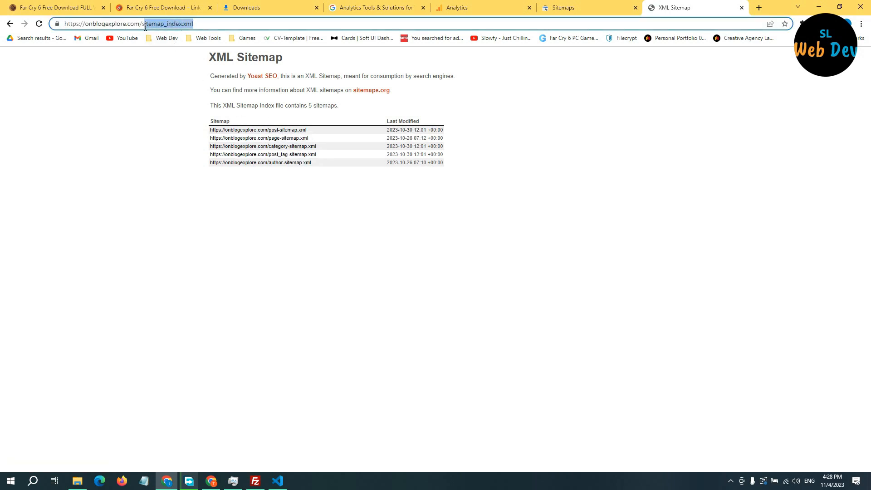
right_click(159, 27)
left_click(195, 84)
left_click(567, 7)
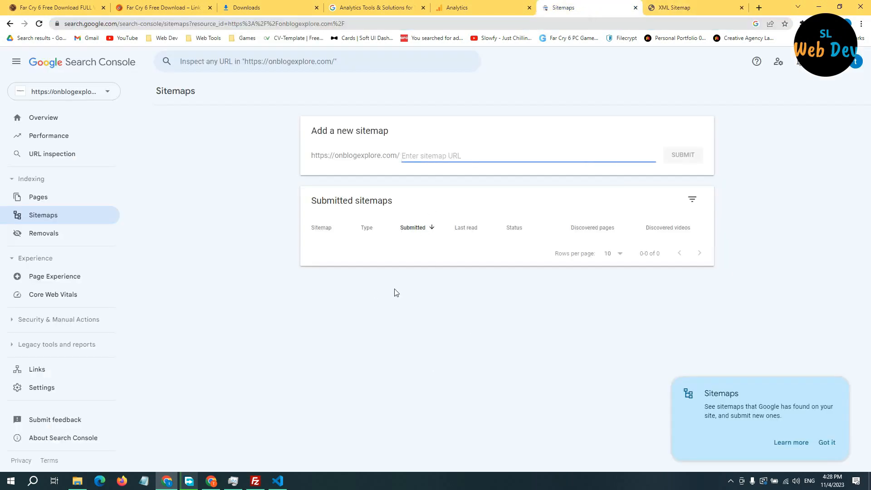
key("ctrl+v")
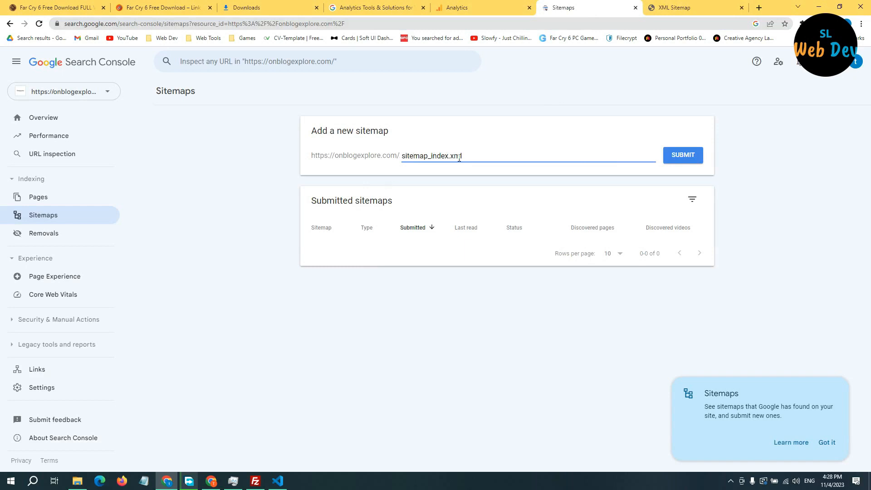
left_click(684, 155)
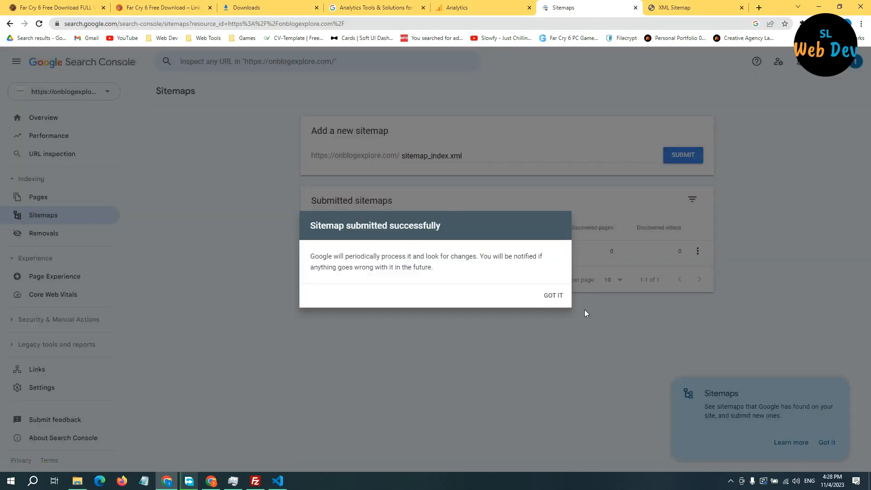
left_click(553, 296)
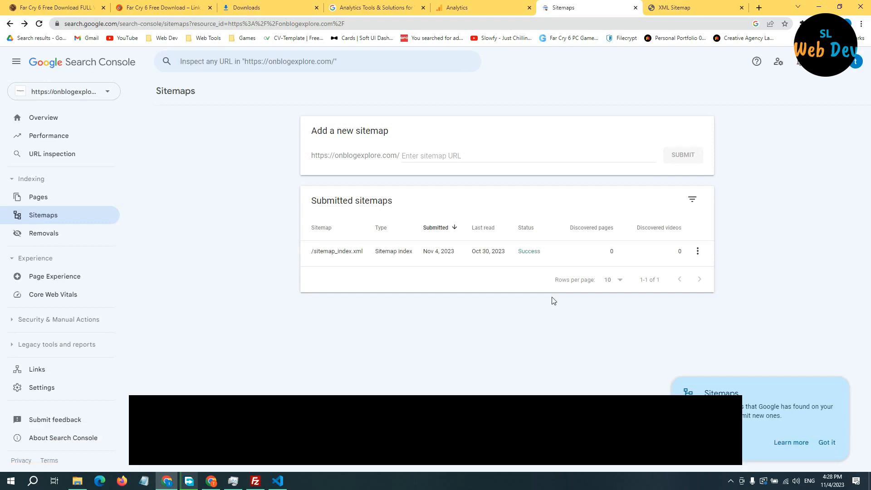